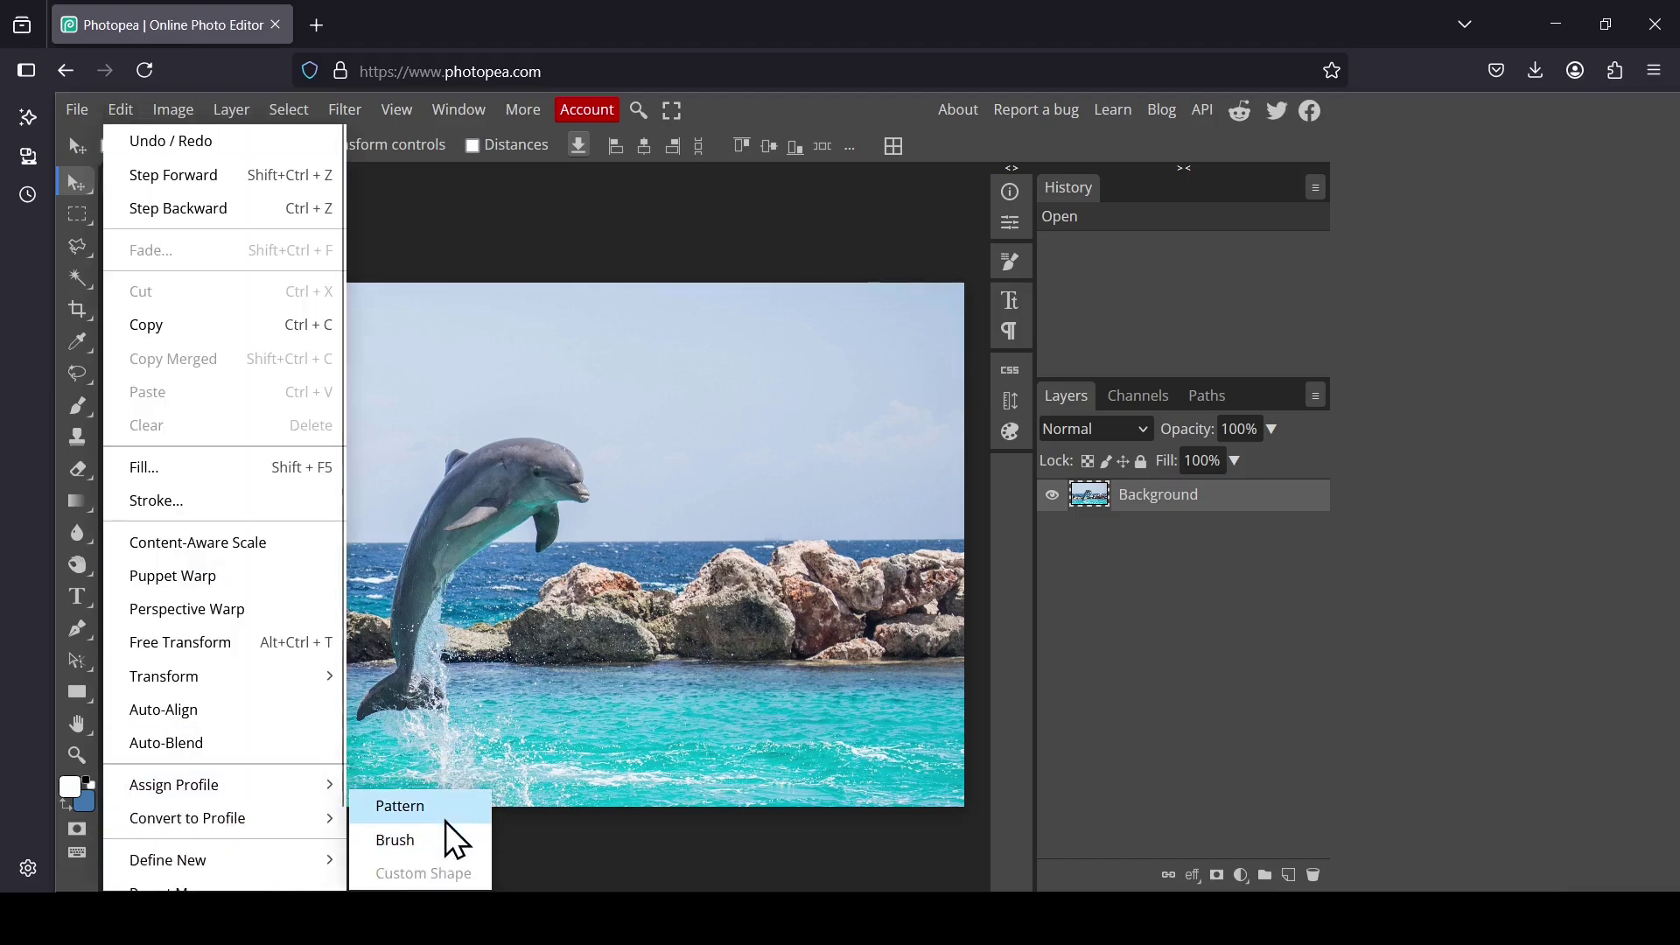
- Define the dolphin photo as a new pattern with Edit > Define New > Pattern
left_click(446, 813)
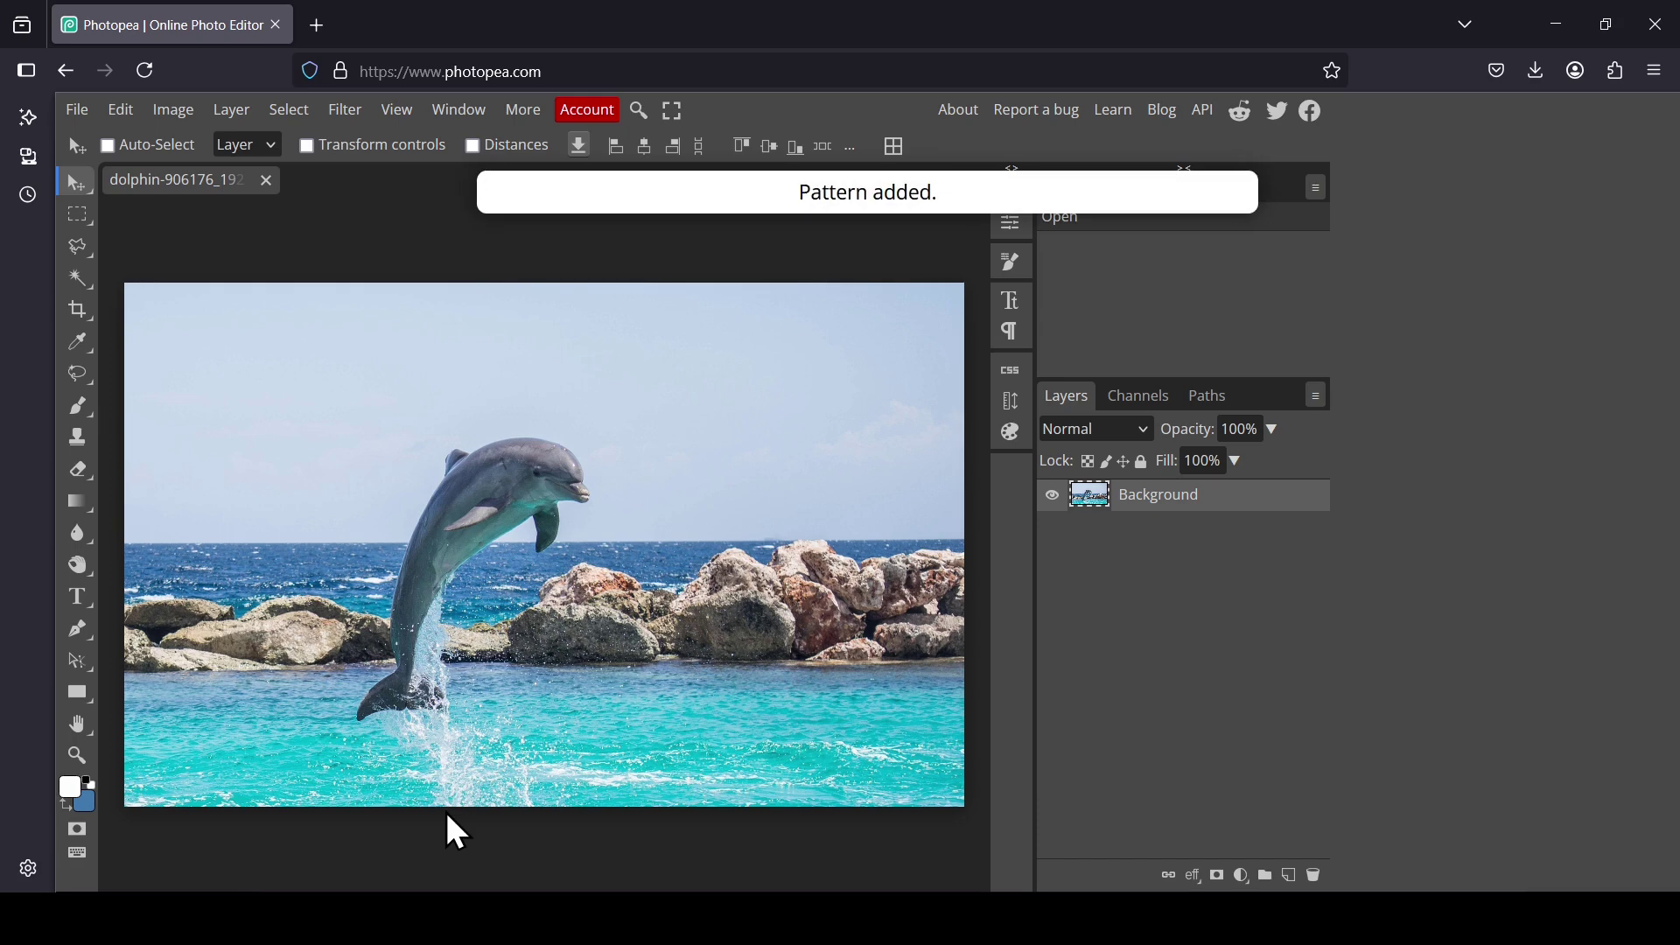
- Remove the dolphin's background with Remove BG, apply the mask, and add an empty layer
left_click(289, 110)
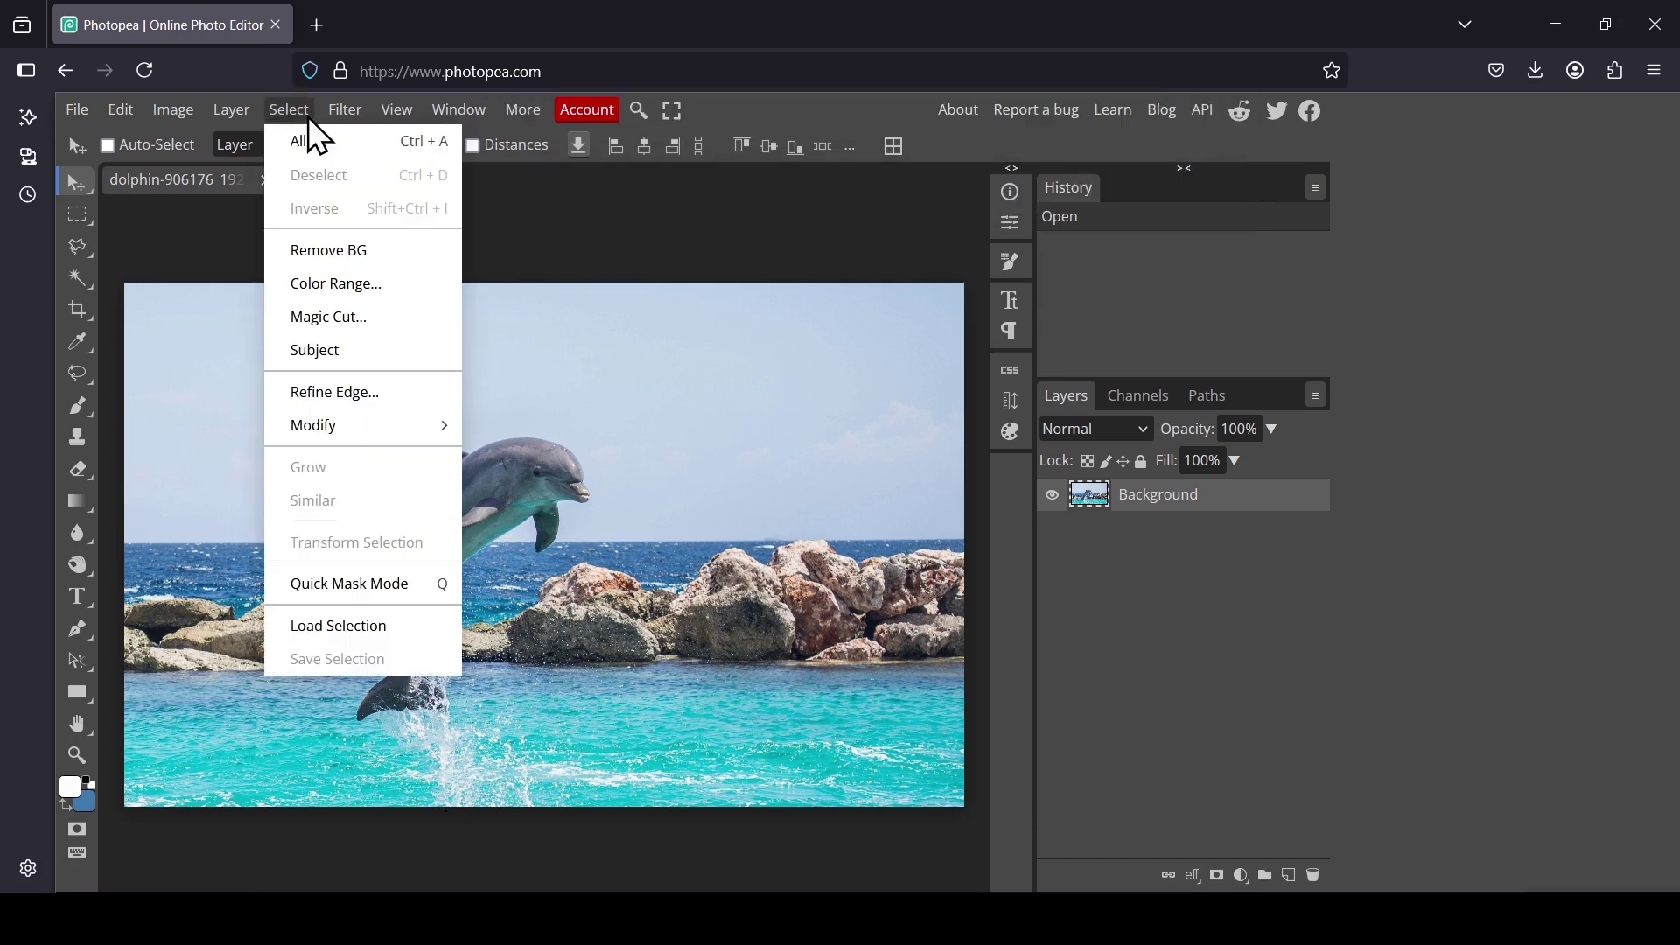
left_click(347, 248)
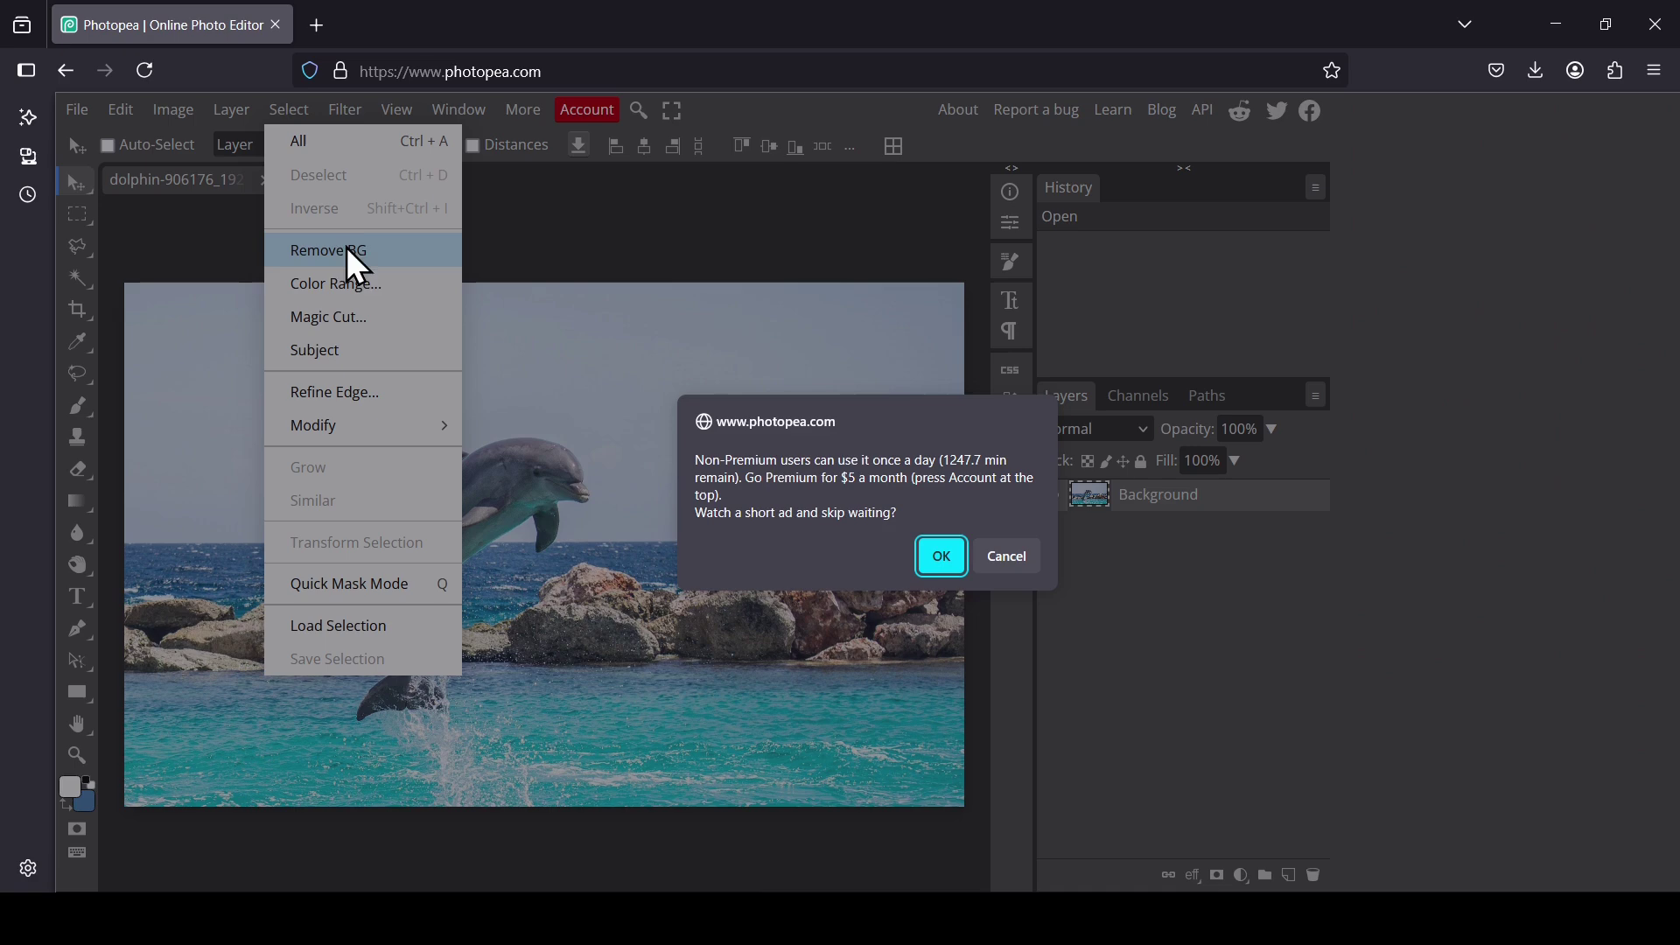
left_click(940, 557)
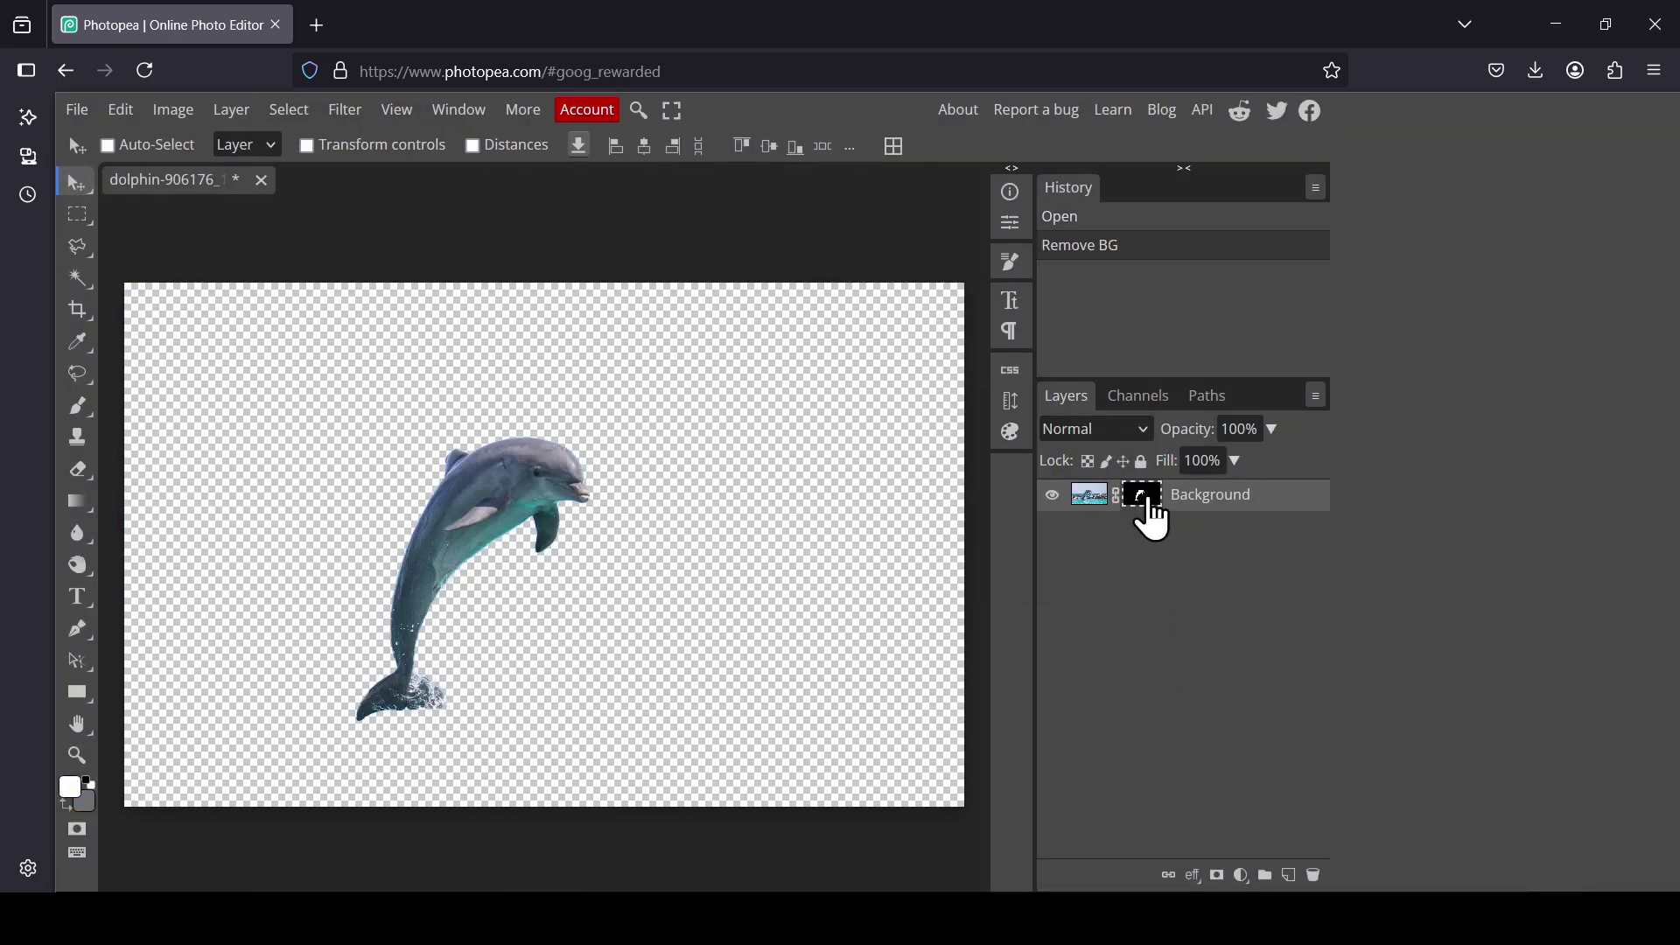
right_click(1148, 507)
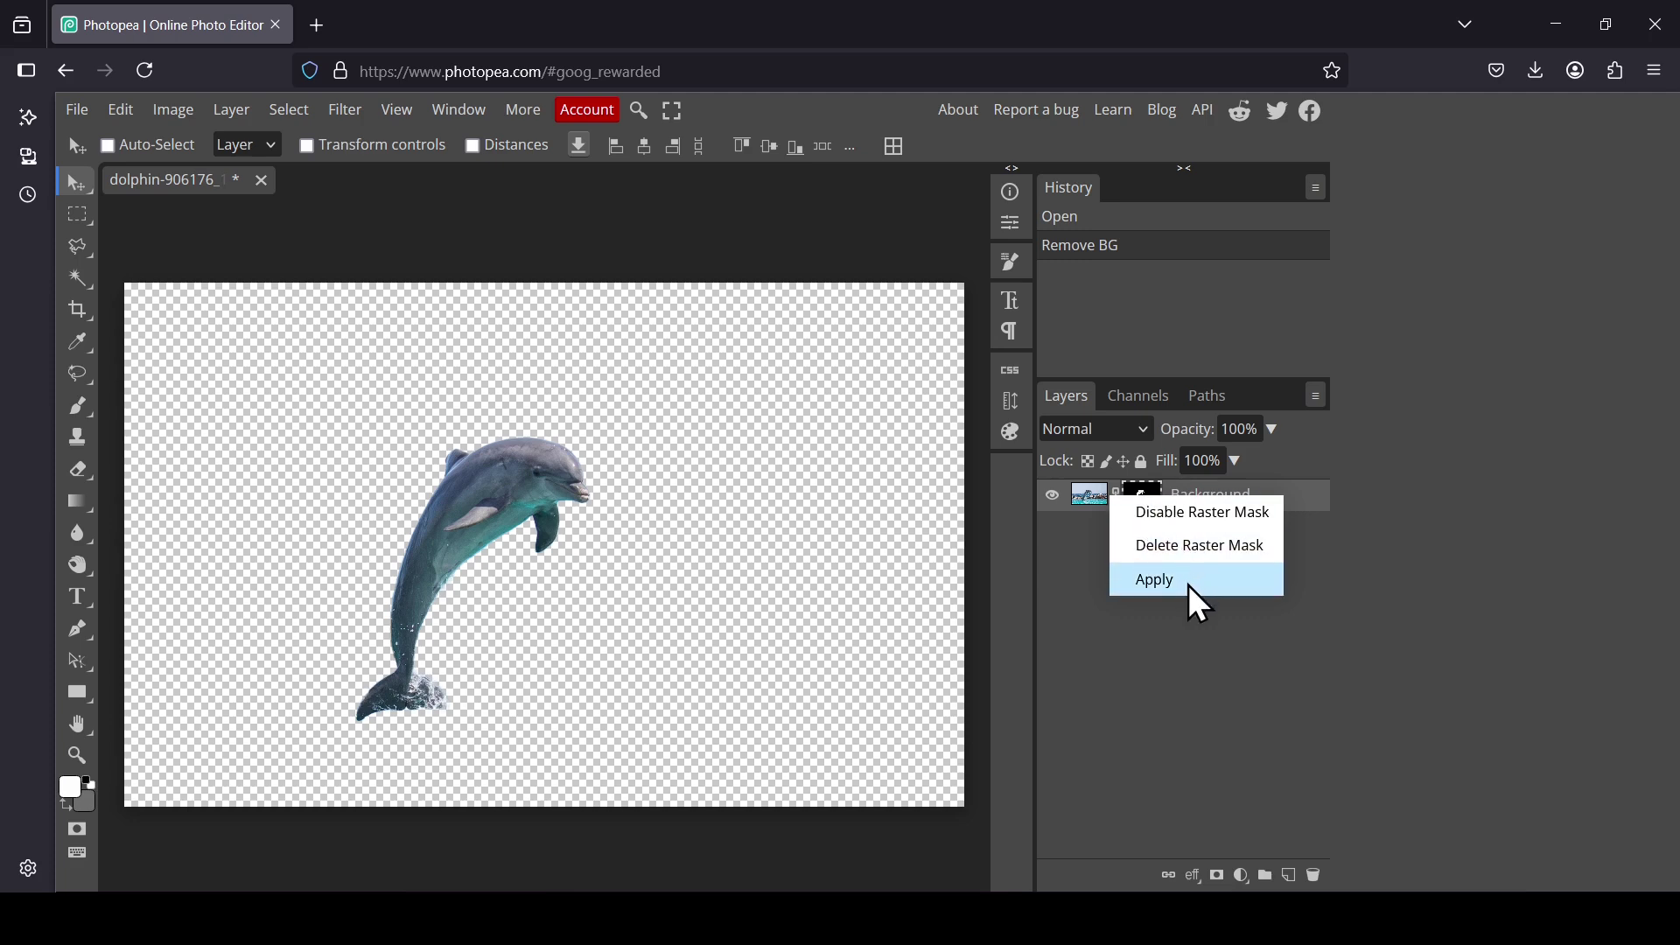
left_click(1188, 582)
left_click(1288, 874)
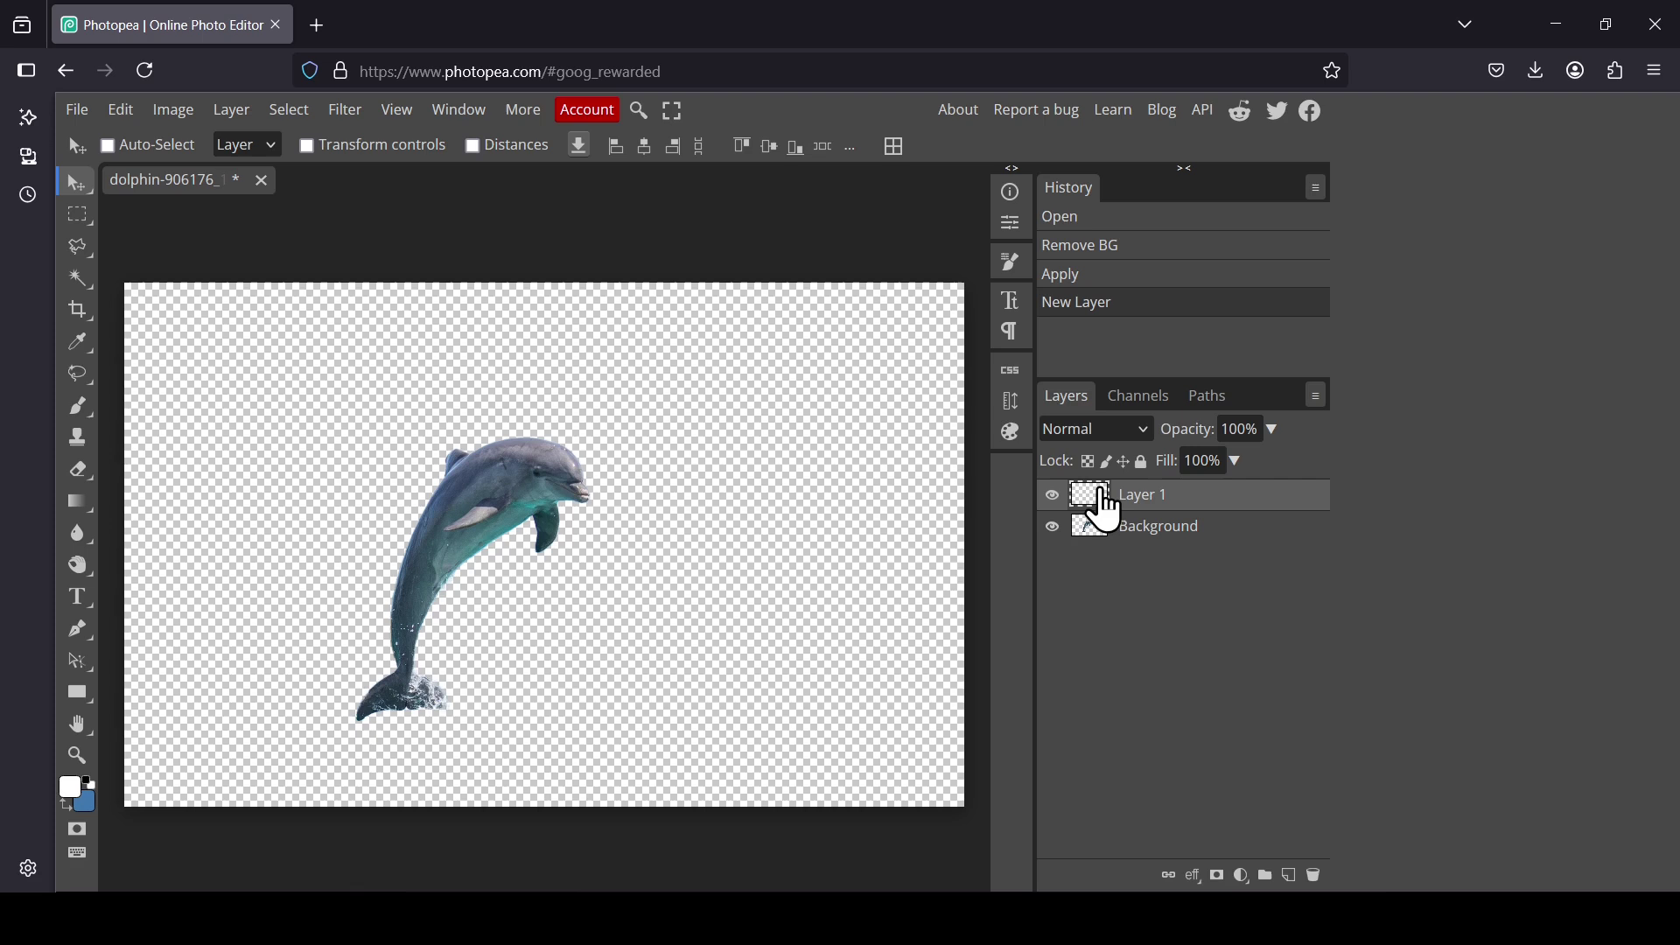
- Move Layer 1 beneath the dolphin layer and set the Gradient tool to Radial
left_click_drag(1100, 503, 1108, 538)
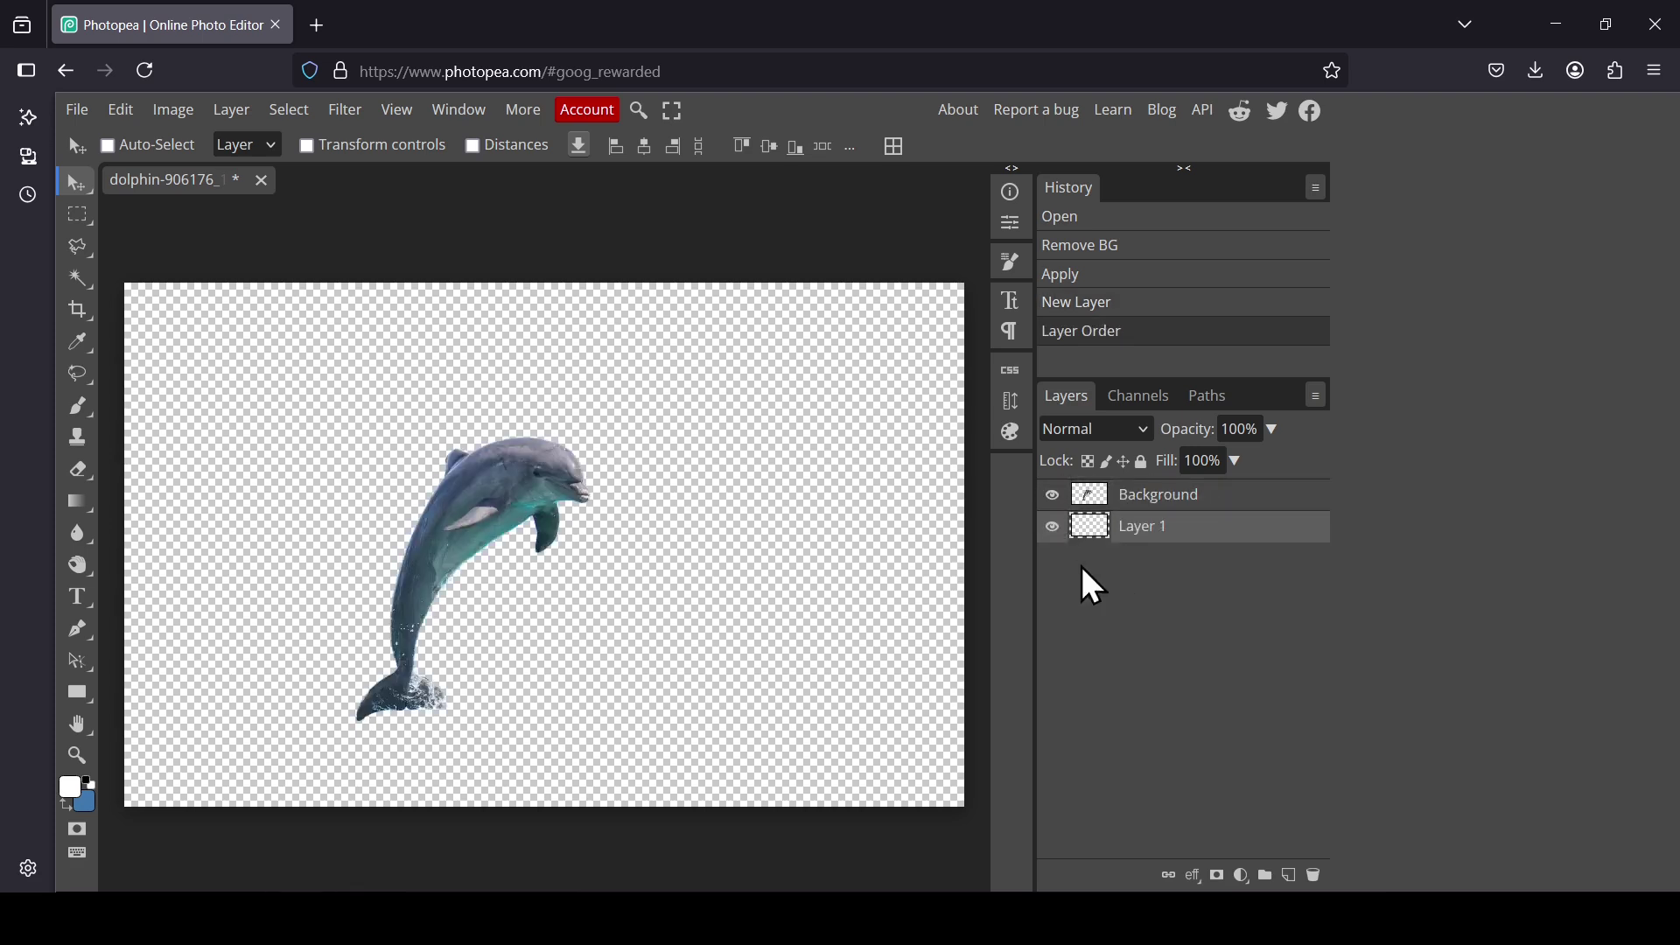
left_click(88, 500)
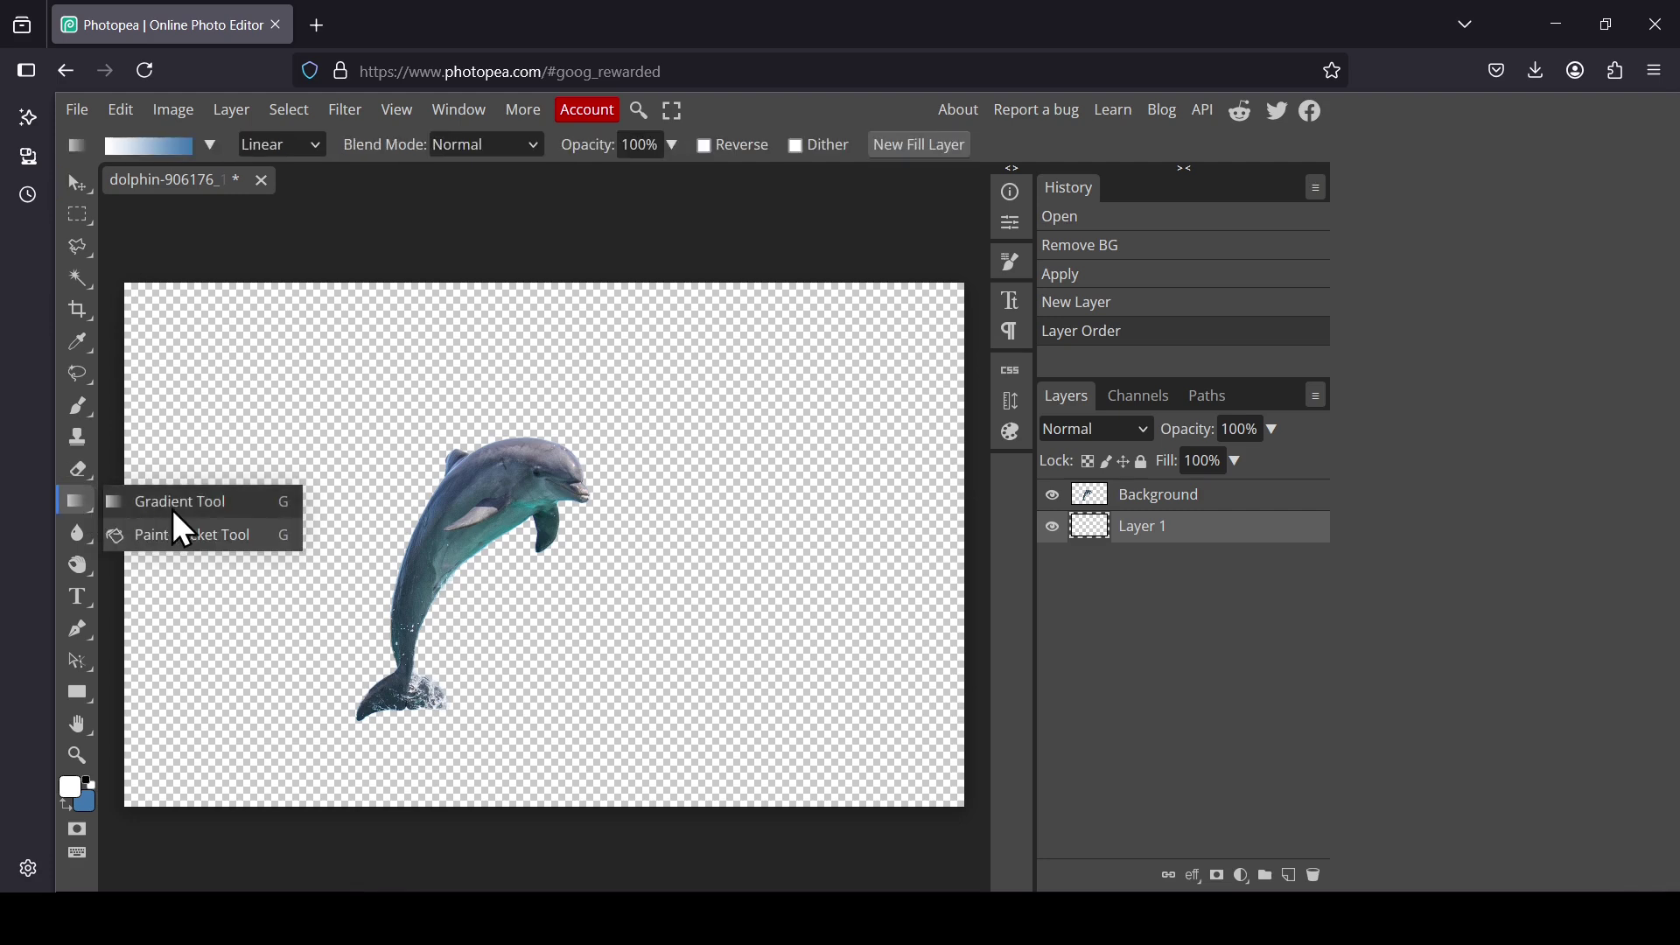
left_click(180, 509)
left_click(312, 147)
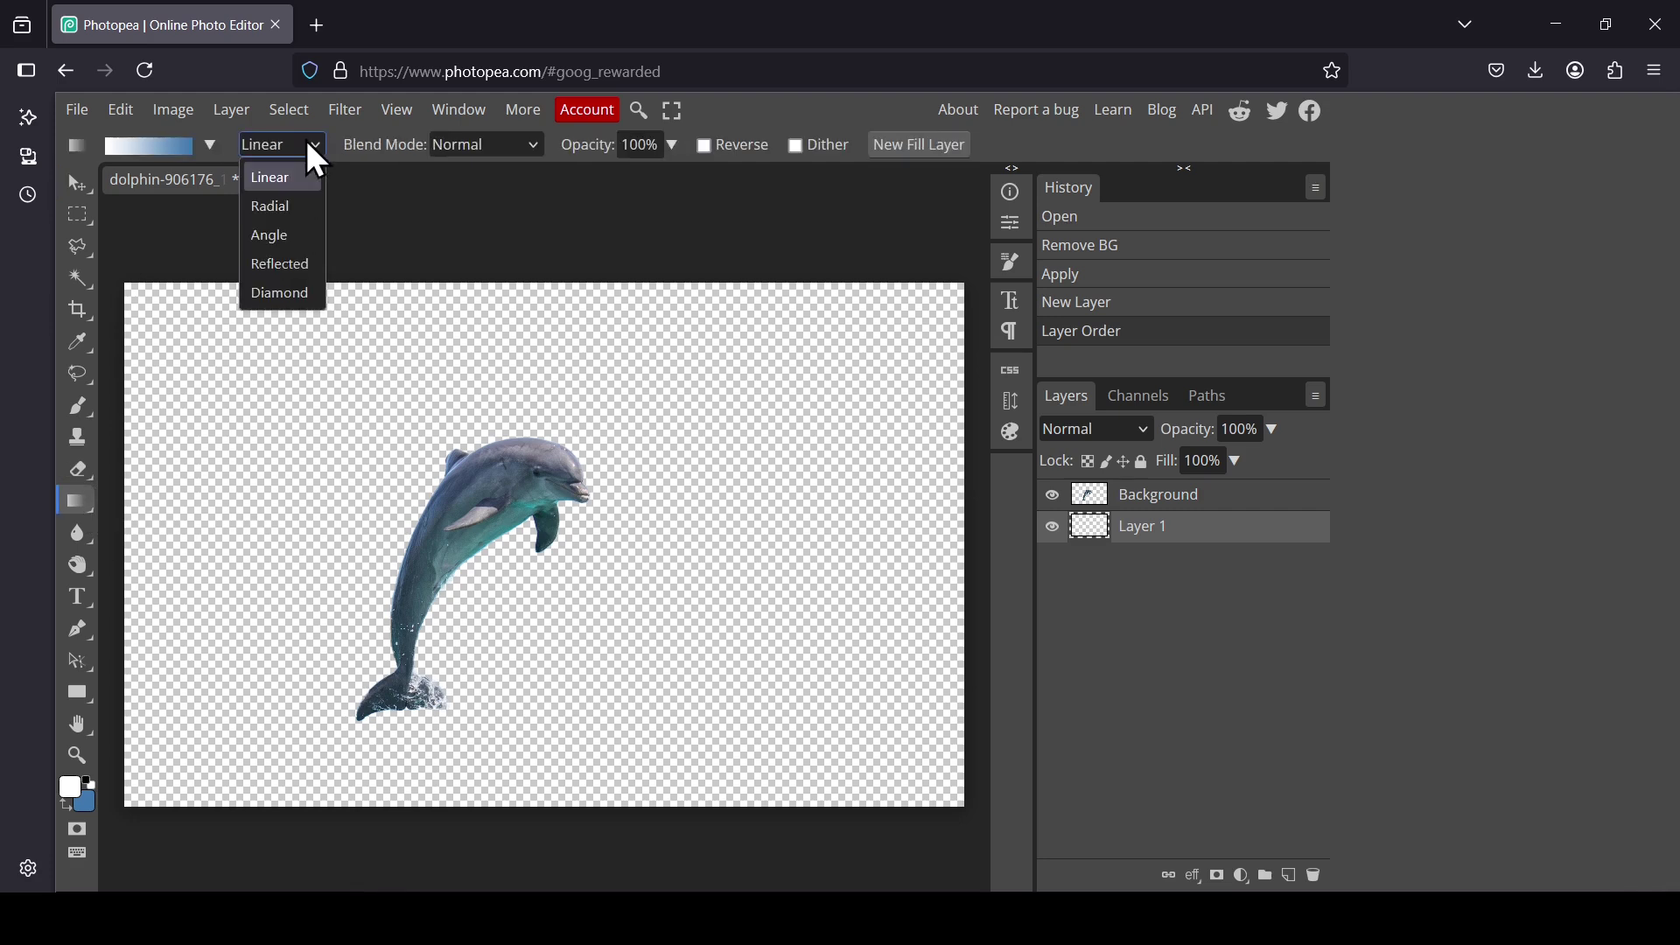
left_click(287, 208)
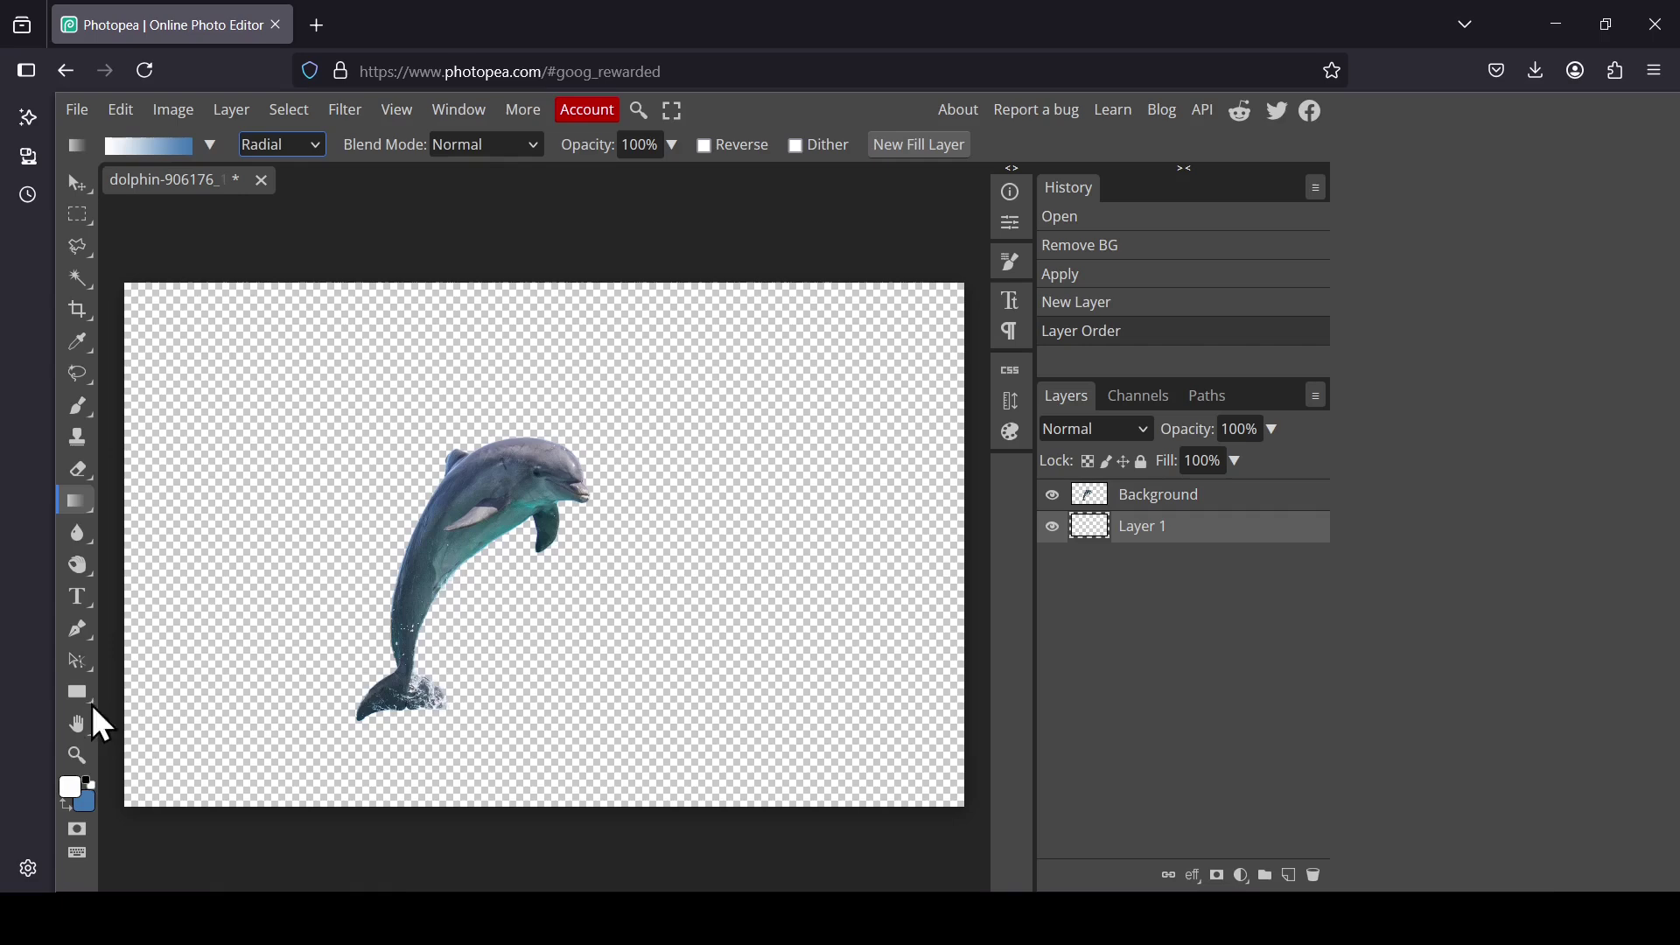
- Pick the blue gradient colour and drag a radial gradient outward from the canvas centre
left_click(86, 802)
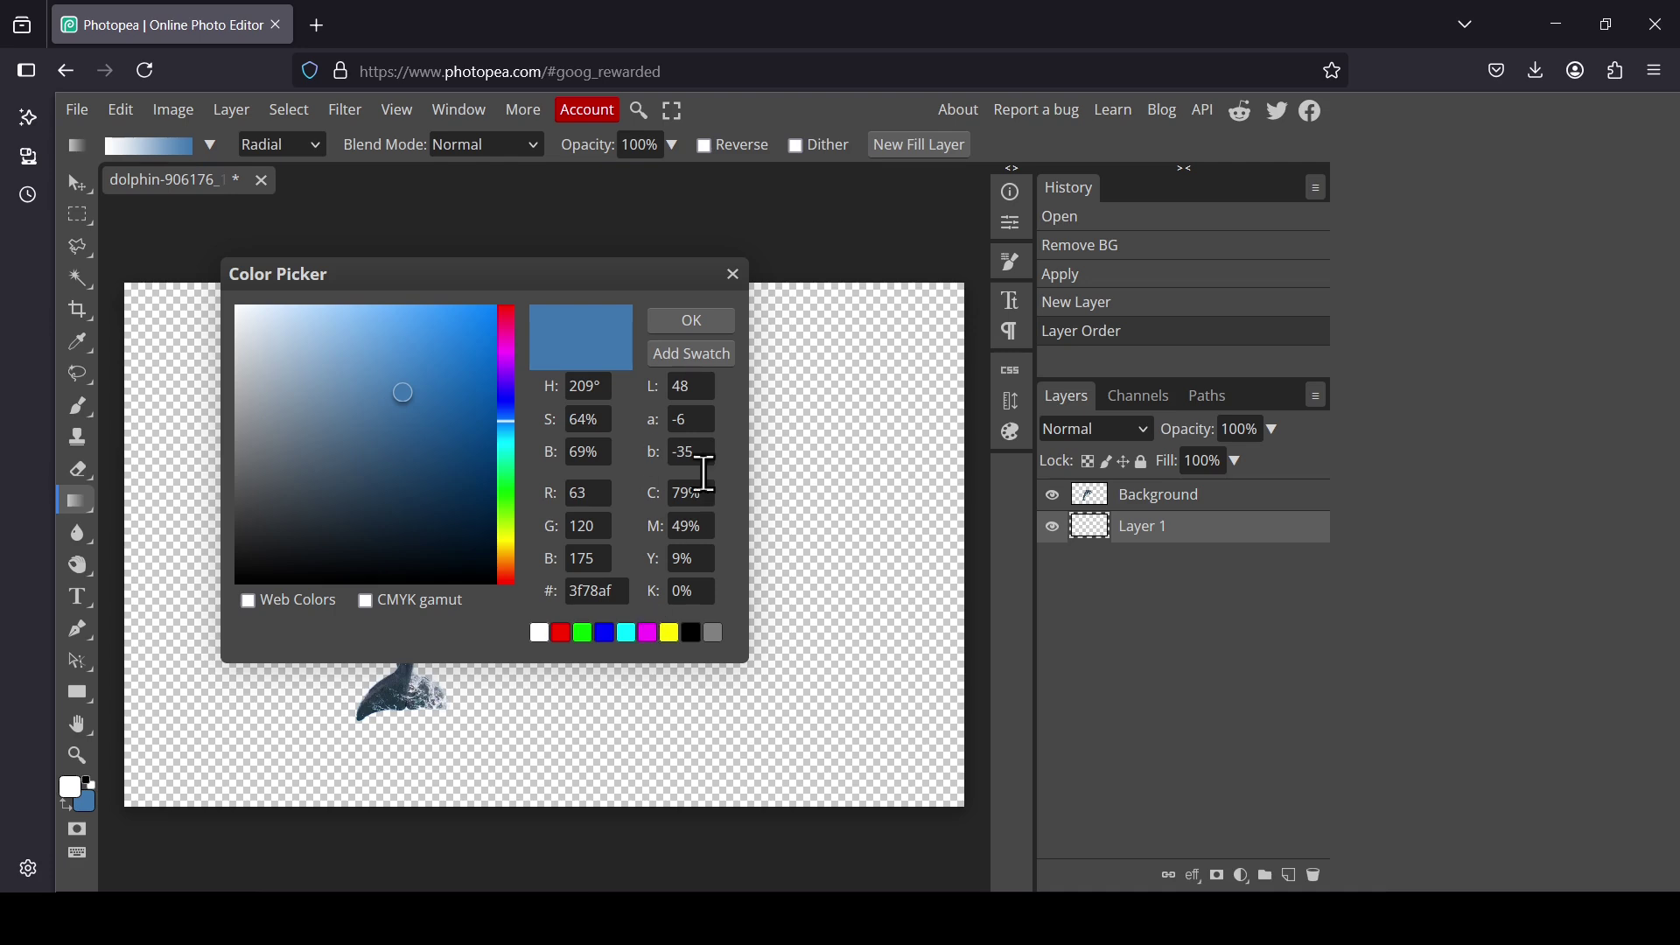
left_click(709, 328)
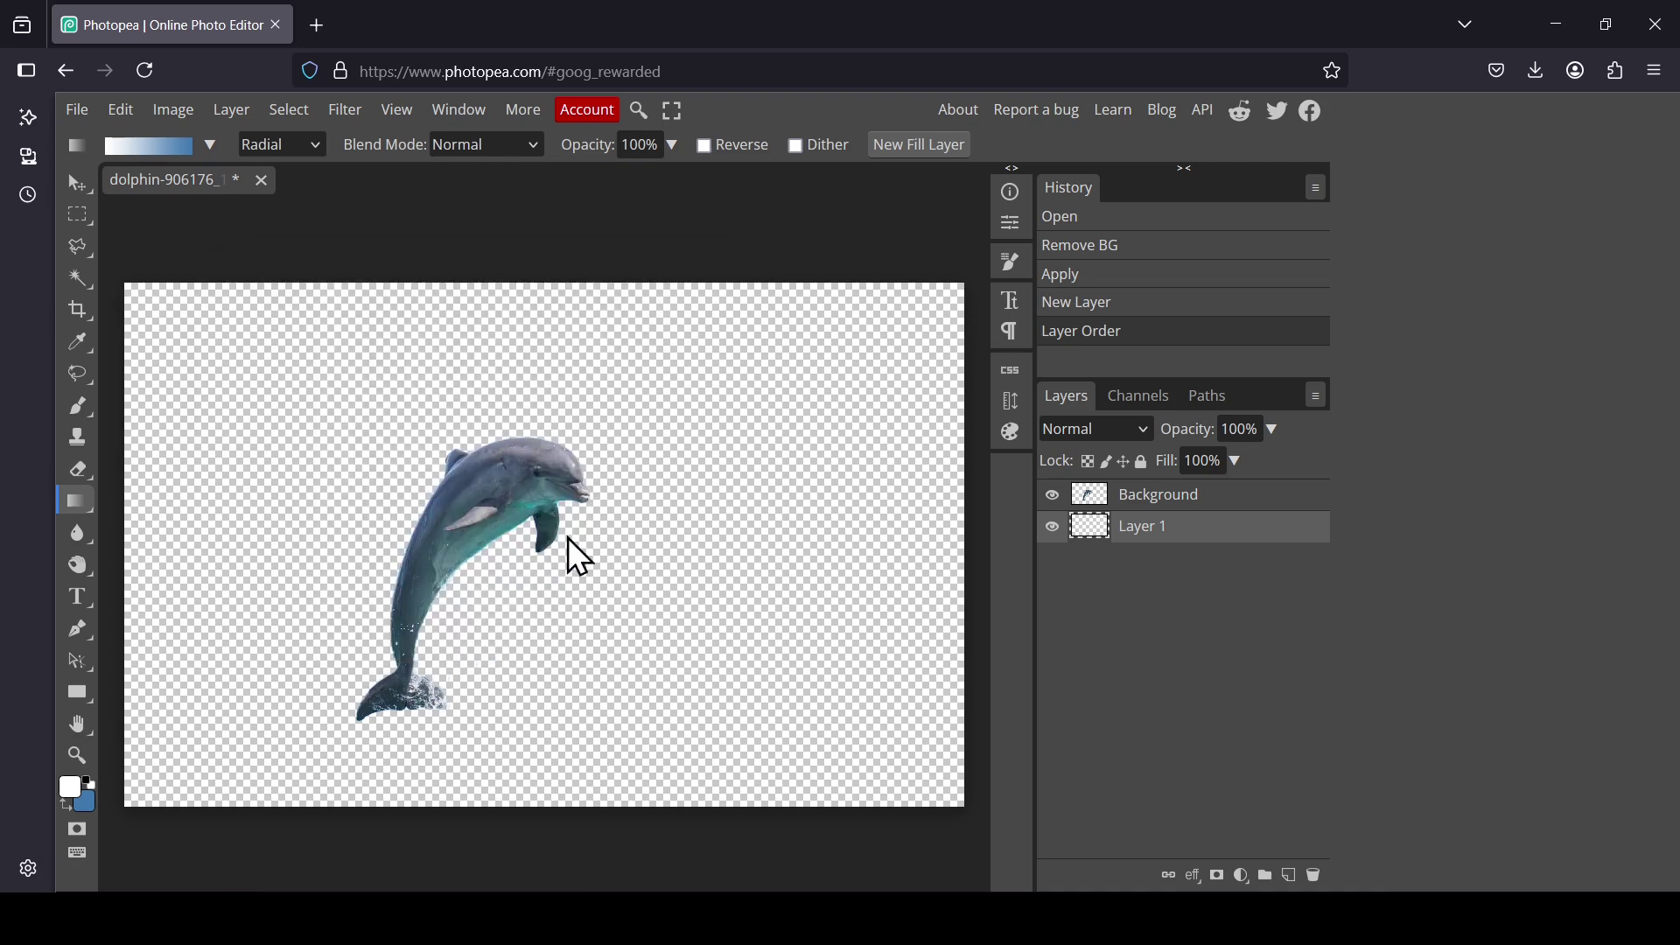
left_click_drag(572, 530, 985, 832)
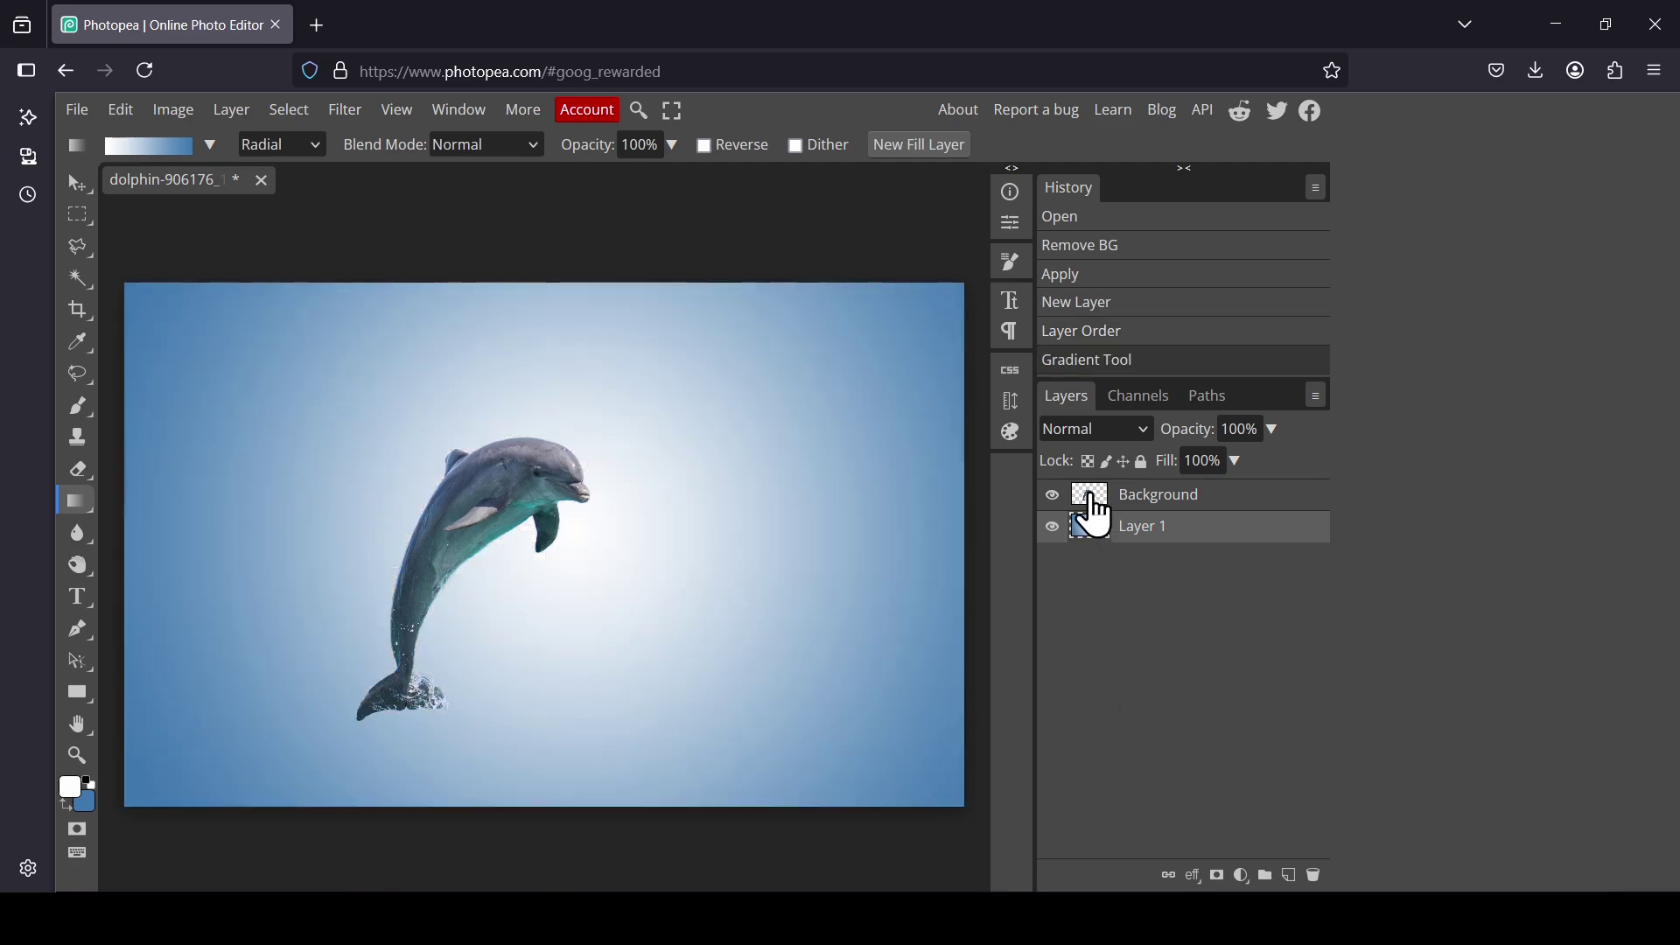
left_click(1089, 496)
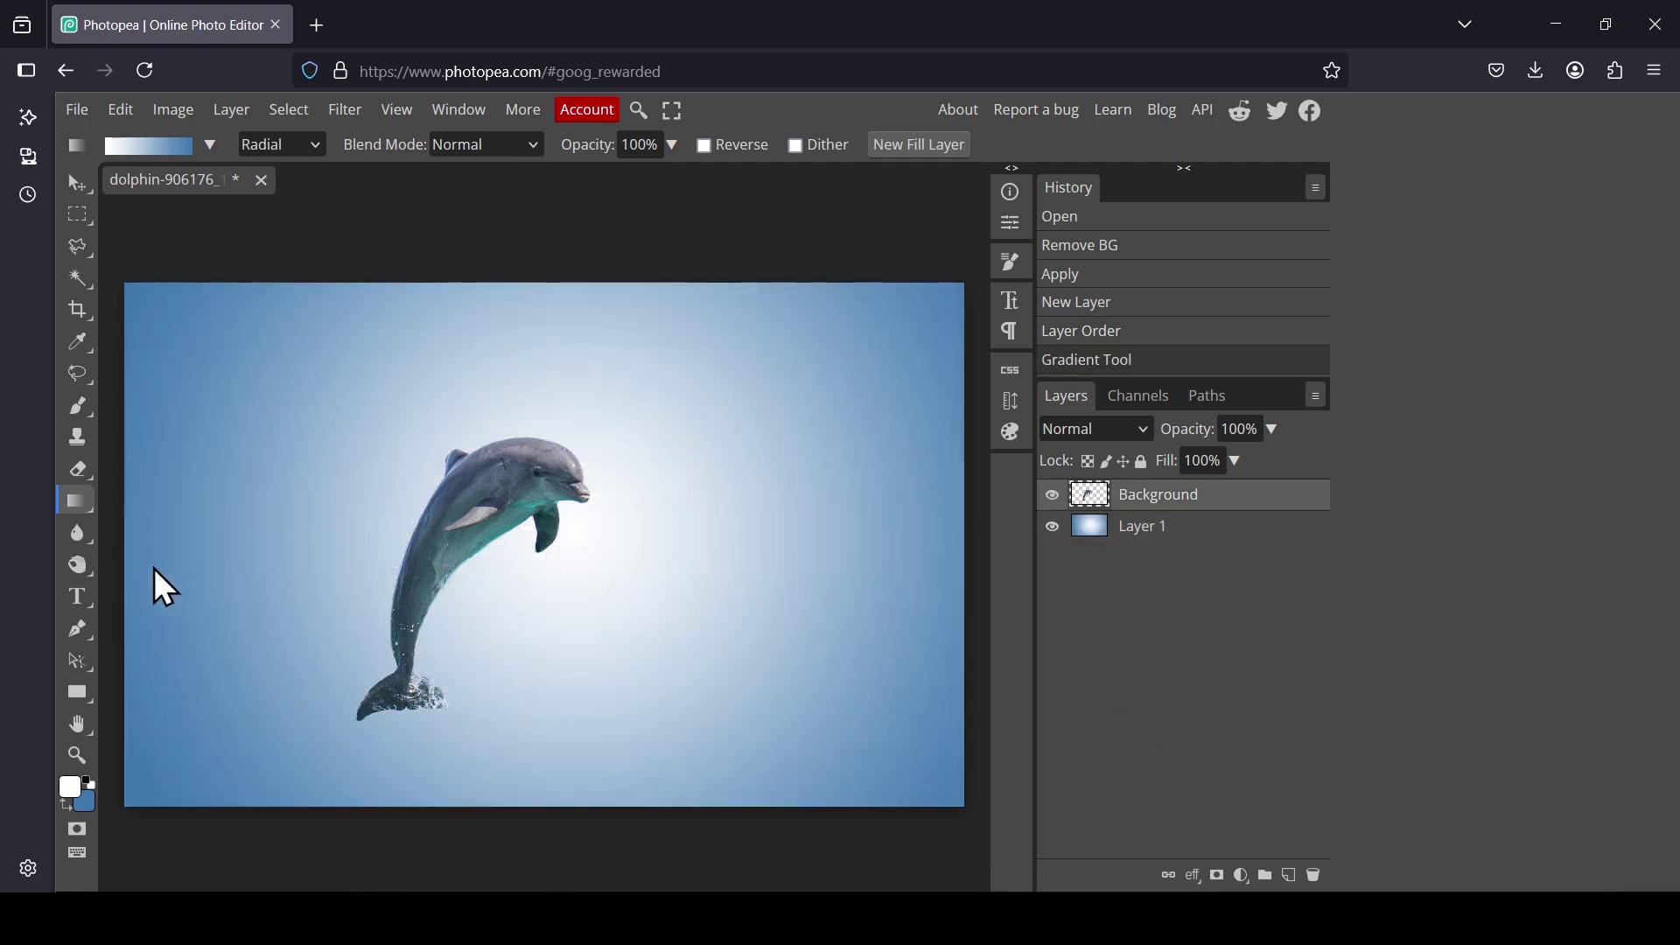
left_click(77, 594)
- Add large bold 'MASK' text at the canvas left and move it lower
left_click(176, 595)
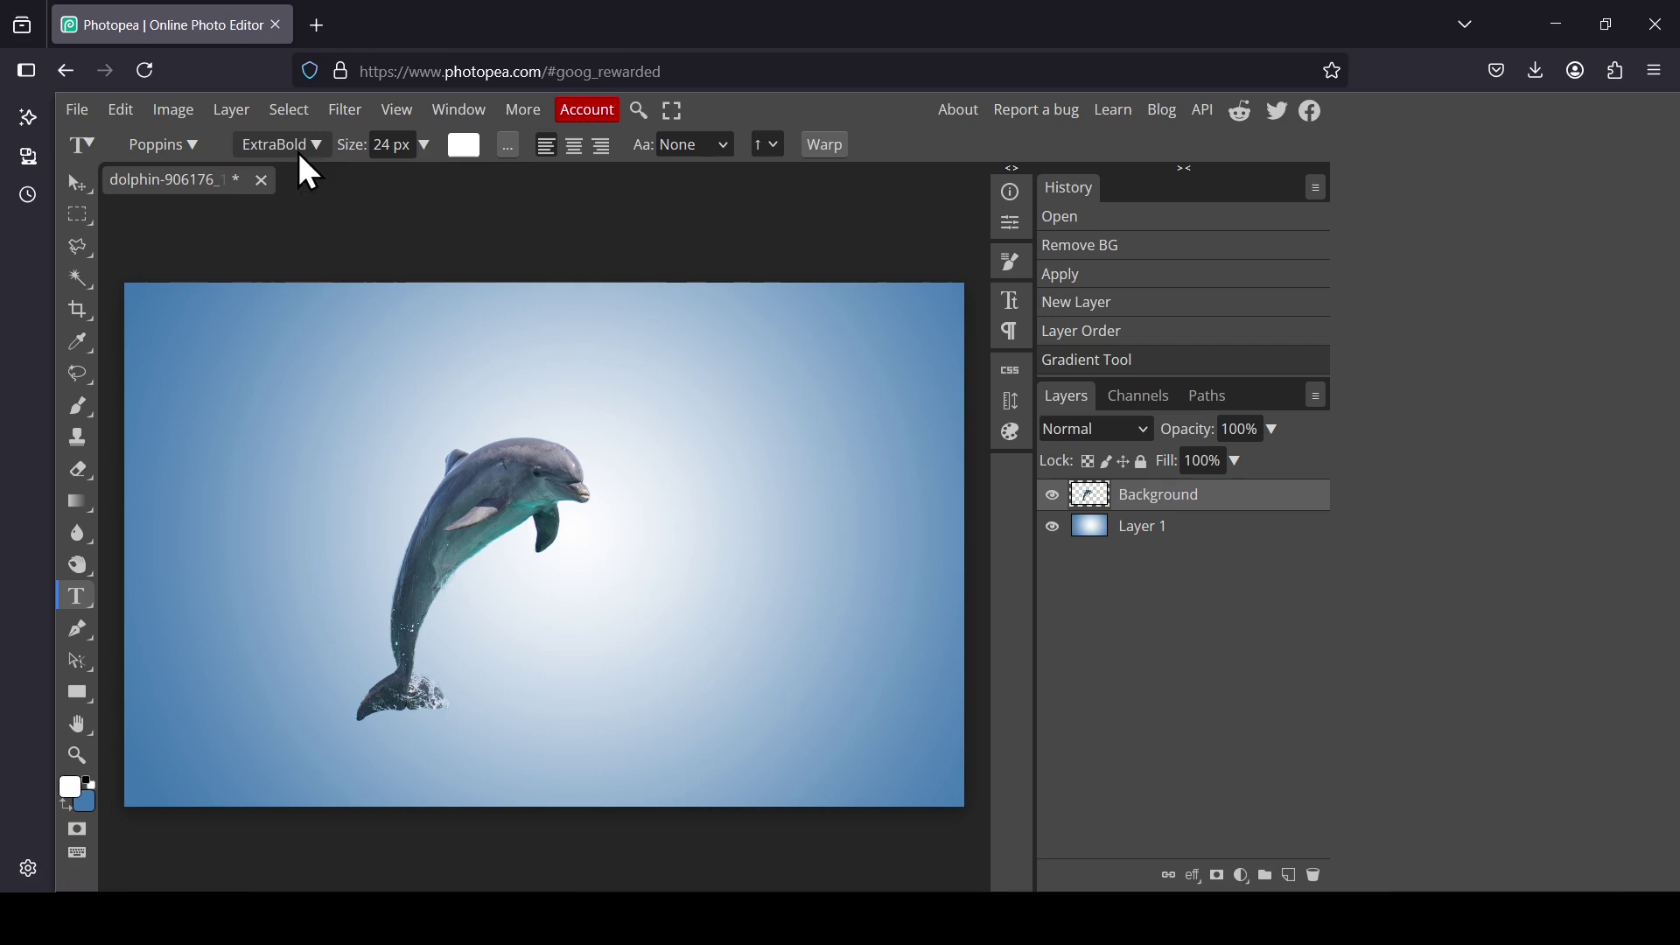
left_click(380, 145)
triple_click(380, 145)
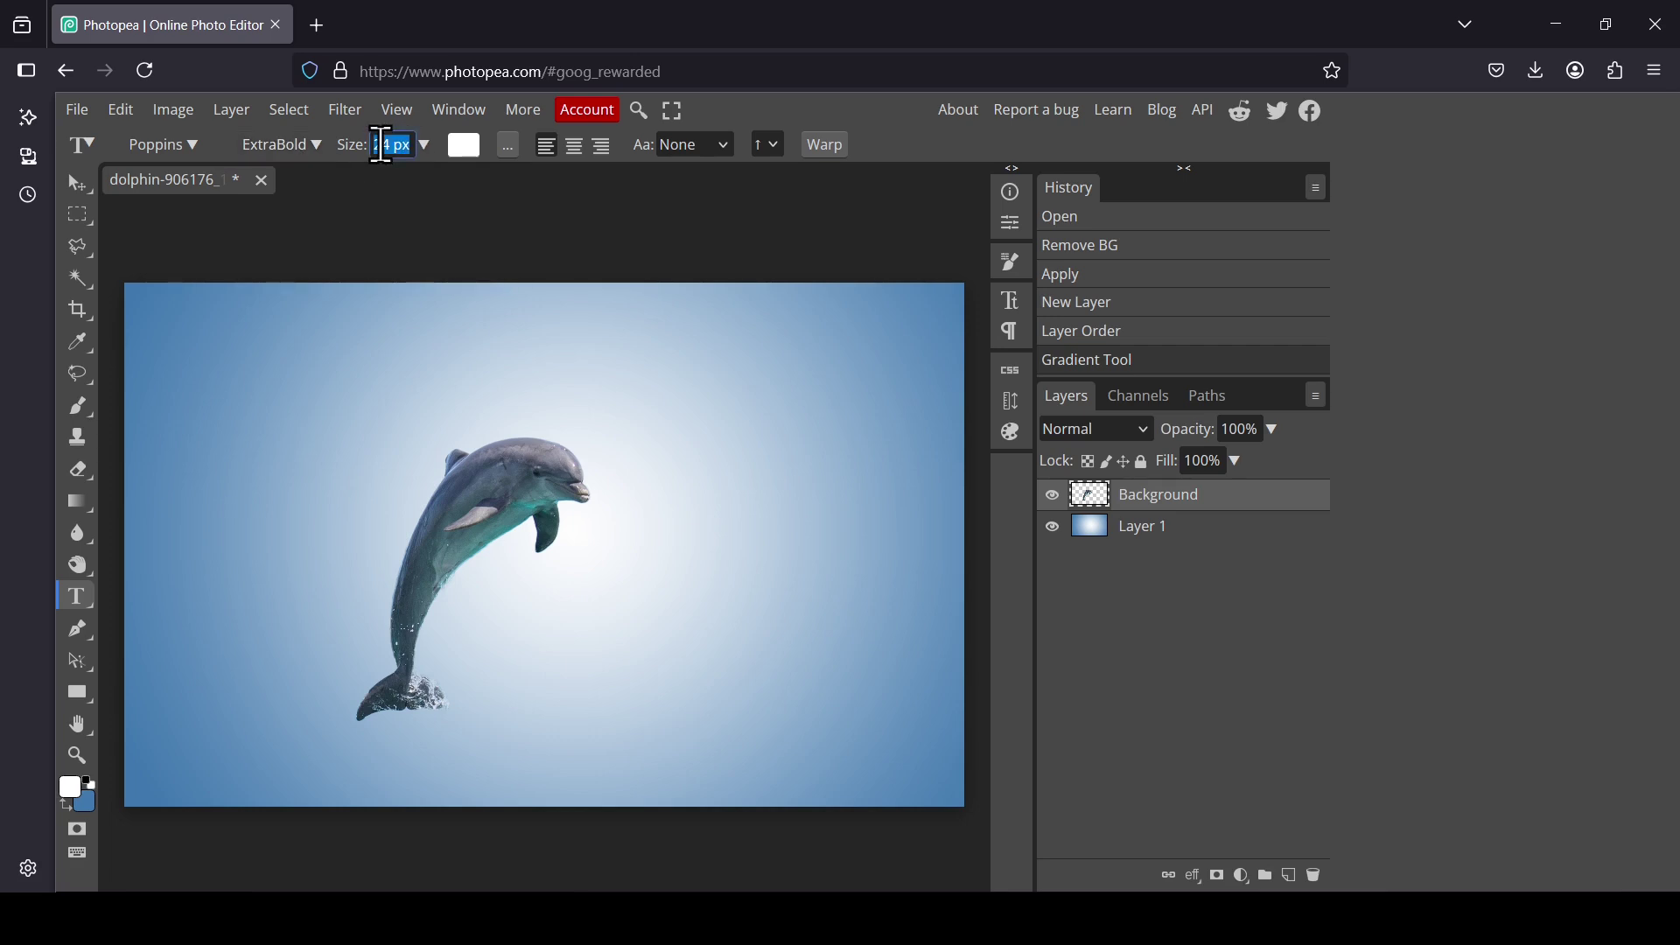
type("6")
type("00 p")
left_click(185, 536)
type("M")
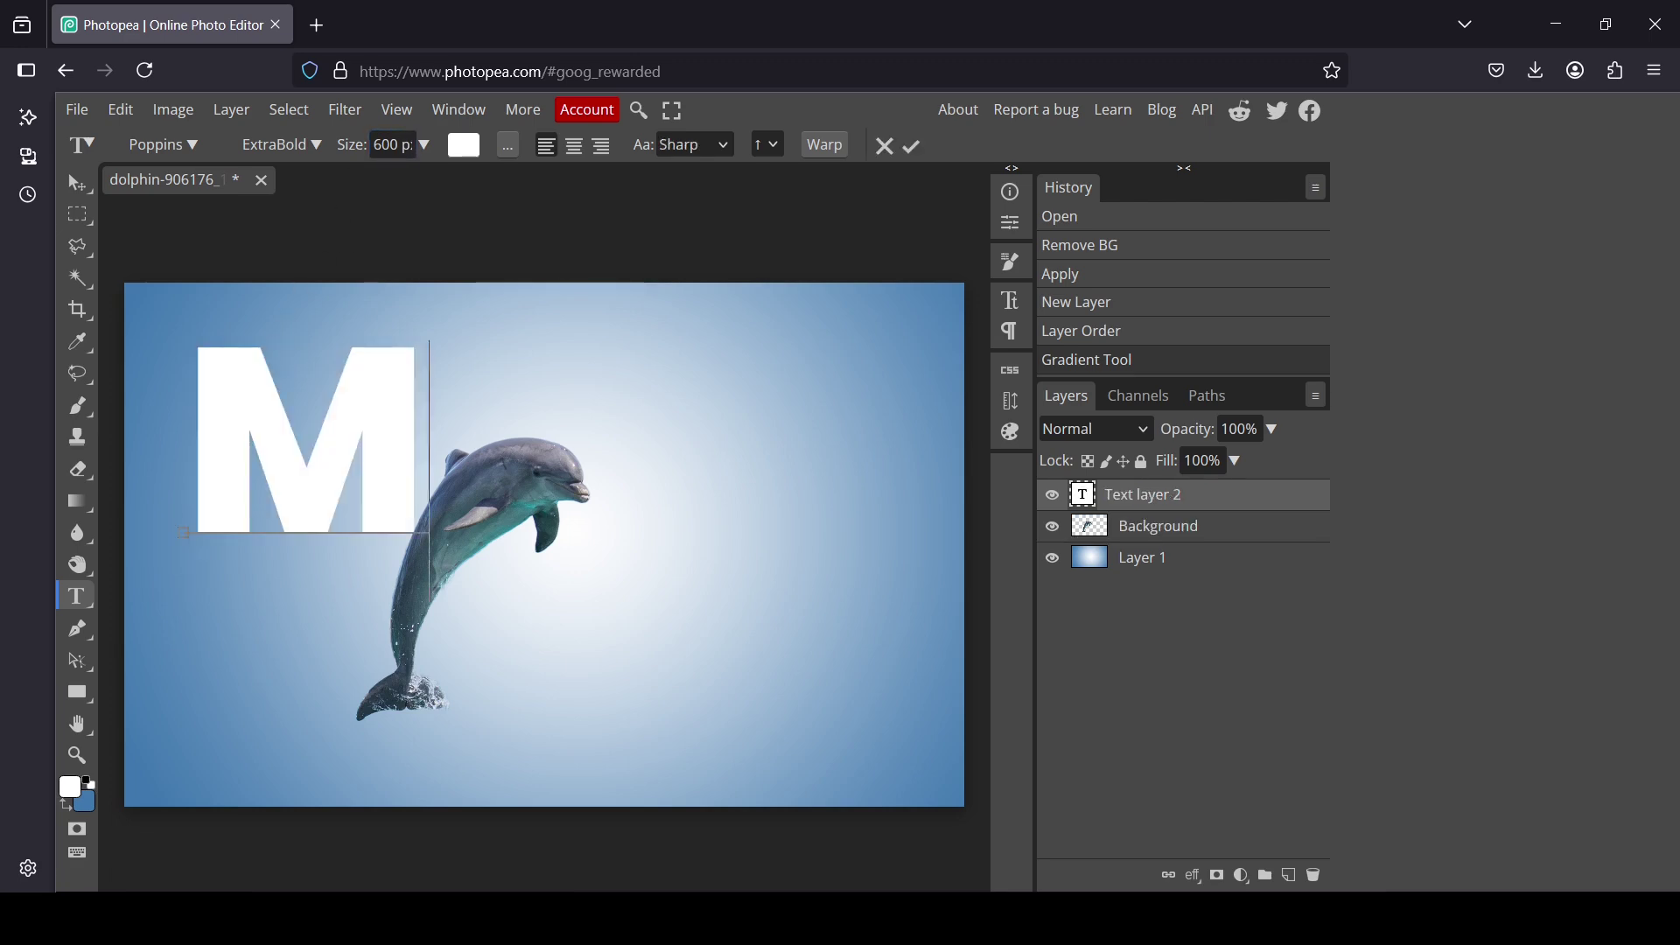
type("ASK")
left_click(65, 192)
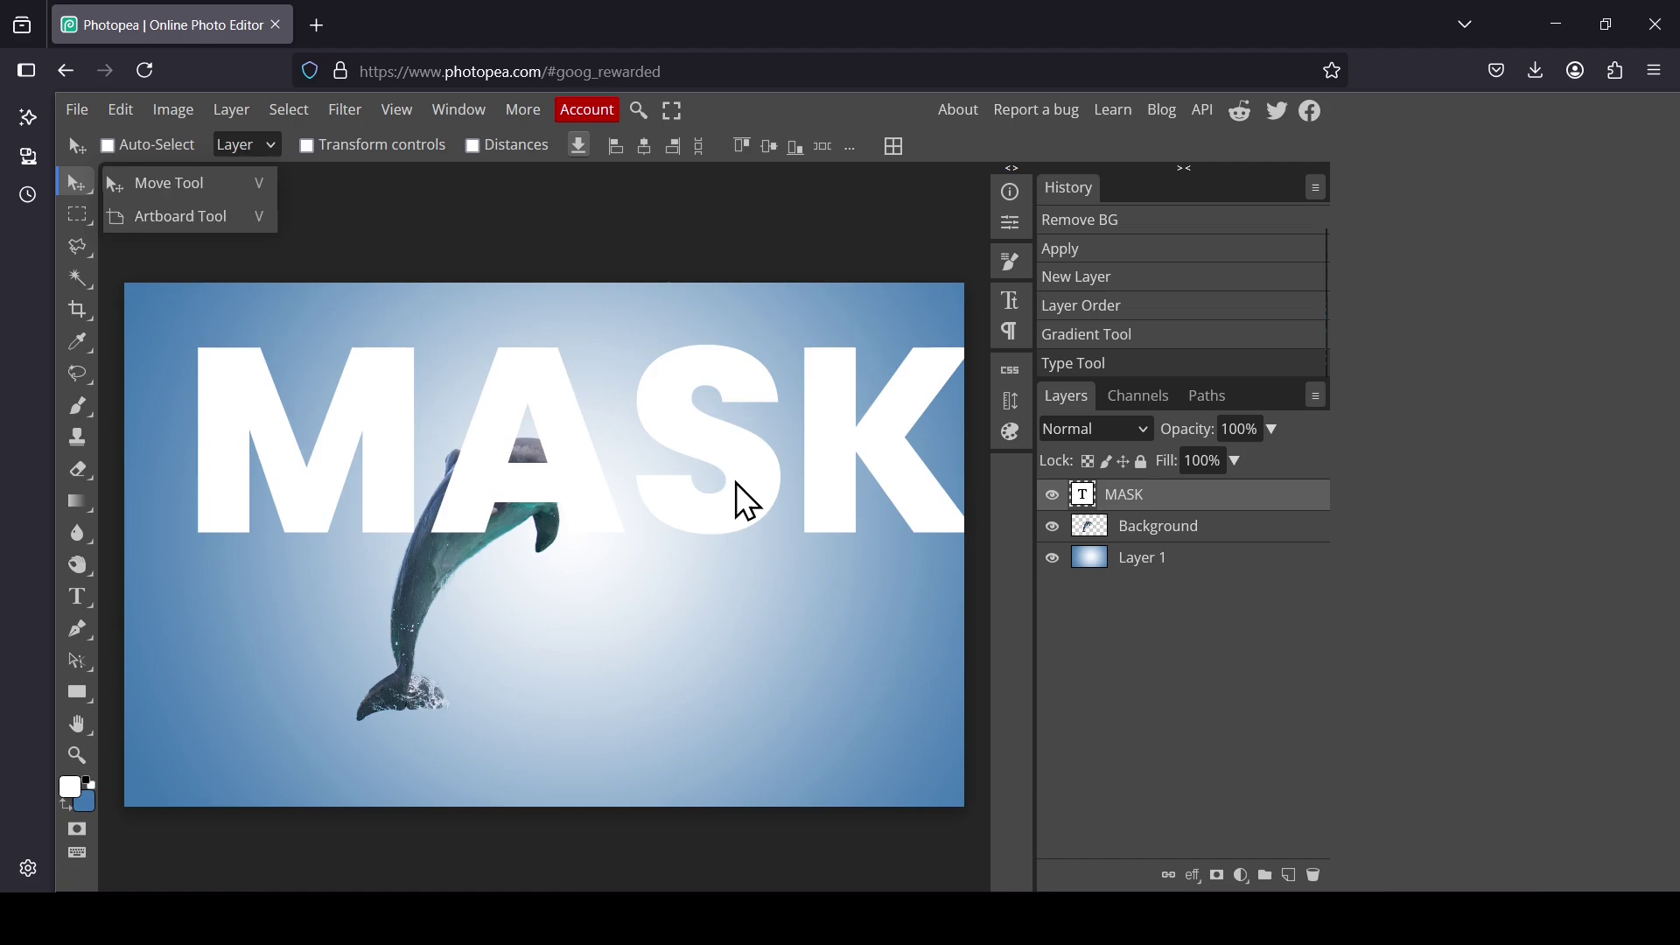
mouse_move(739, 499)
left_mouse_down()
mouse_move(685, 600)
mouse_move(698, 640)
left_mouse_up()
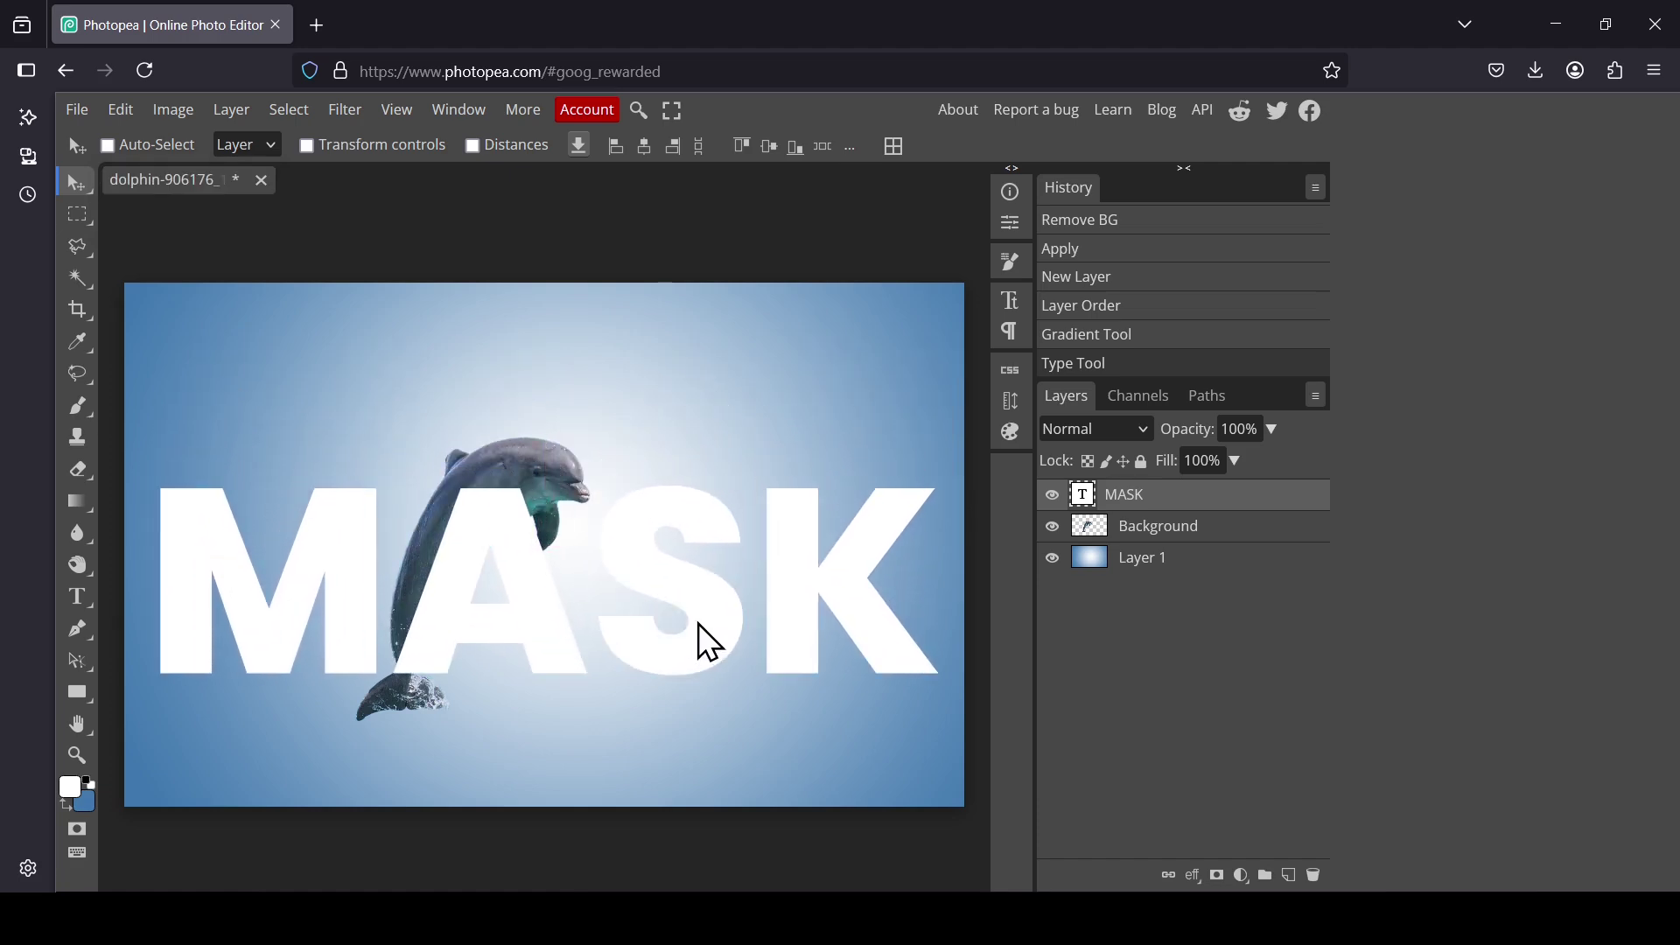
- Give MASK a dolphin-photo Pattern Overlay showing sea and rocks, and enable Stroke
right_click(1084, 496)
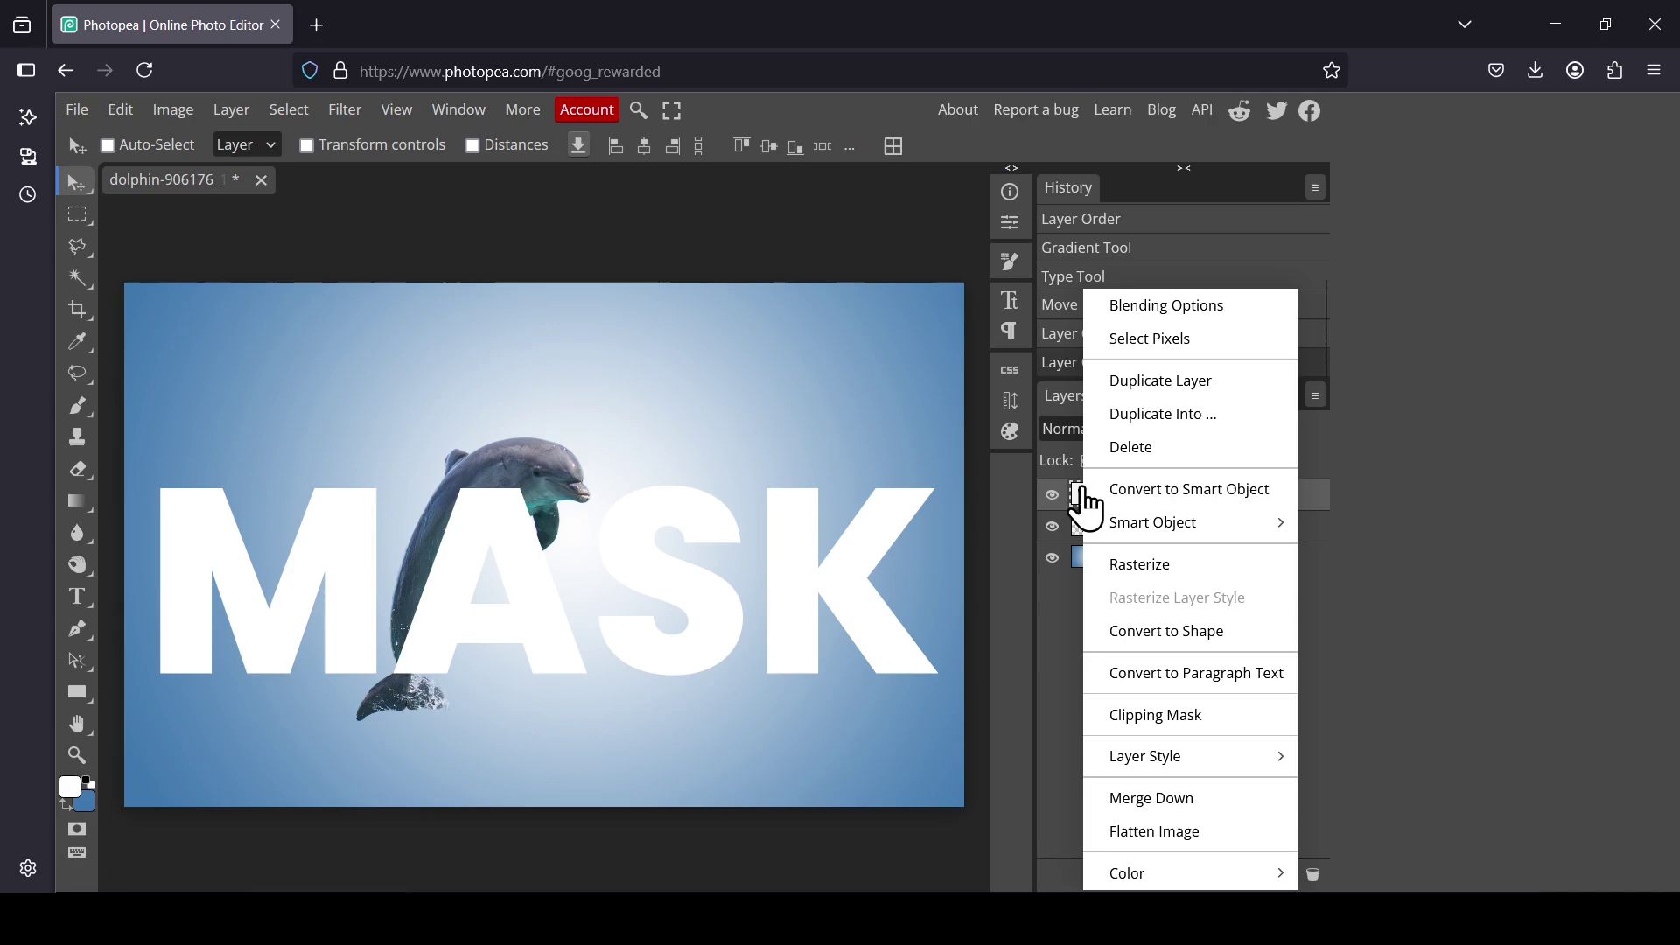
left_click(1198, 307)
left_click_drag(701, 279, 1479, 221)
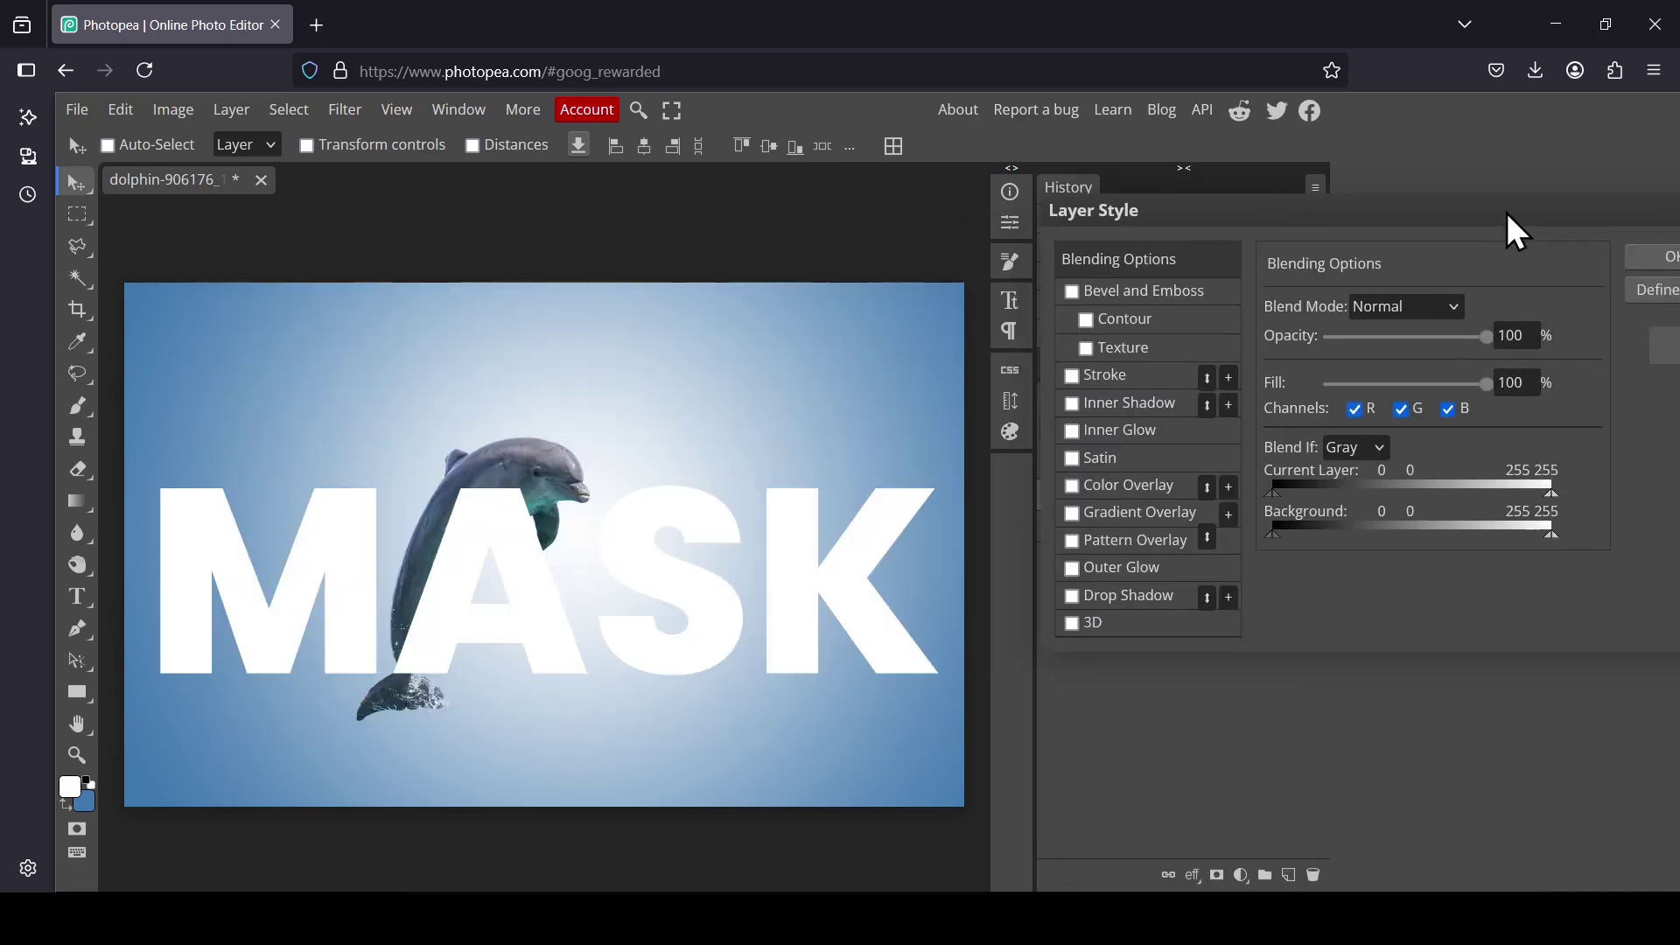
left_click(1102, 552)
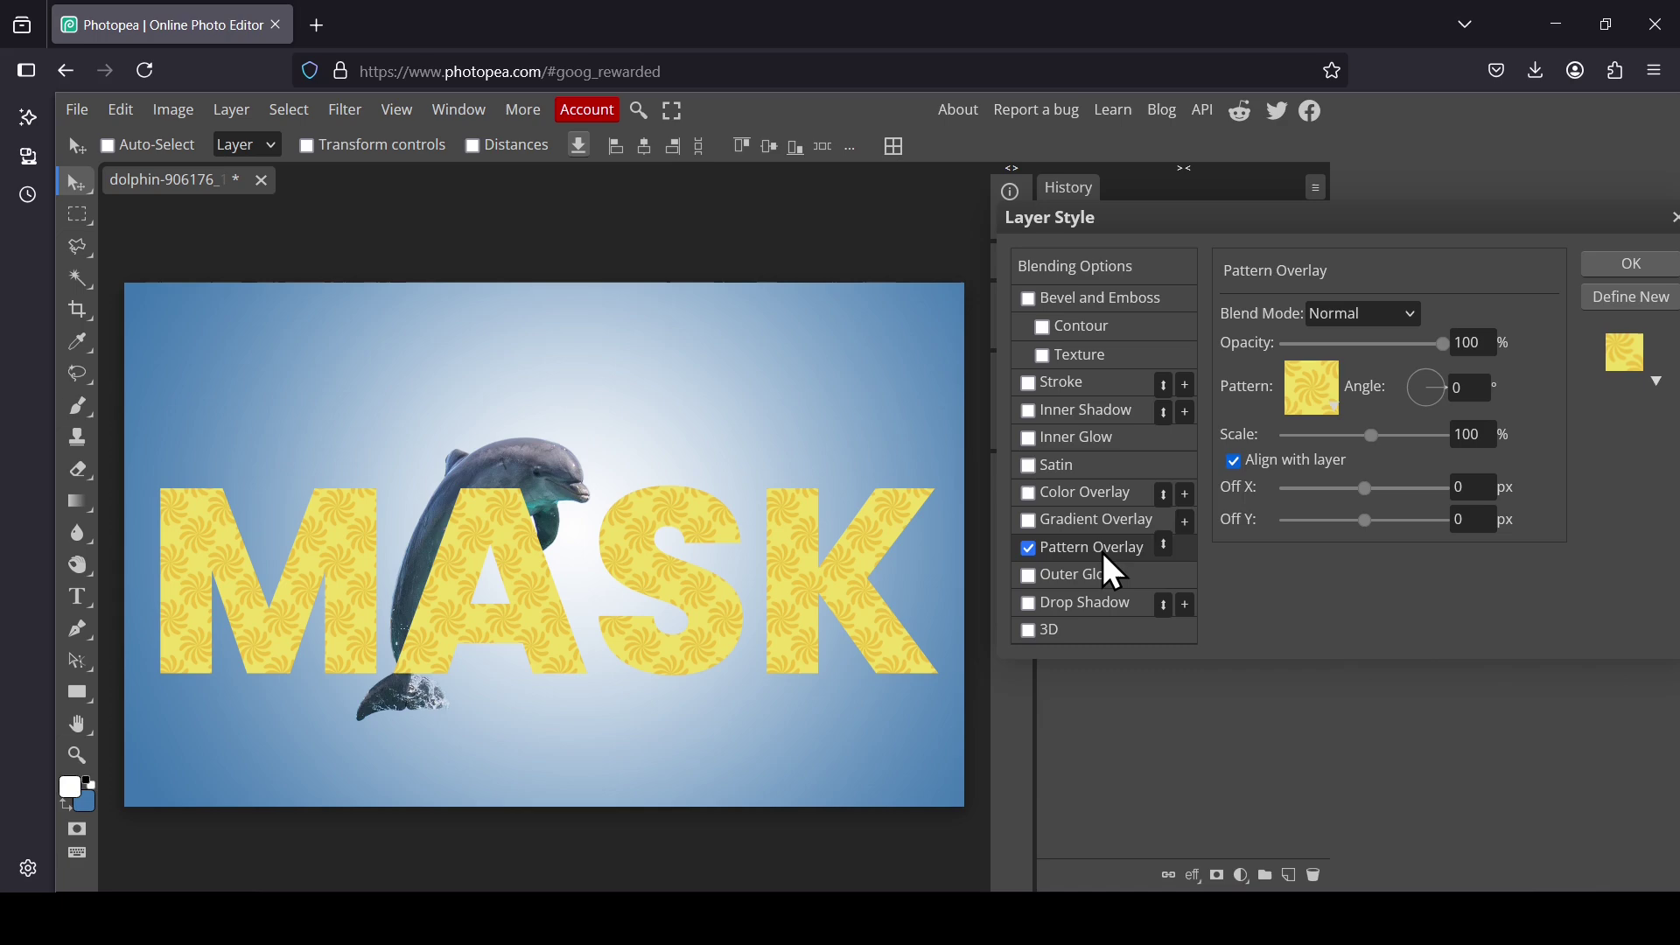
left_click(1324, 371)
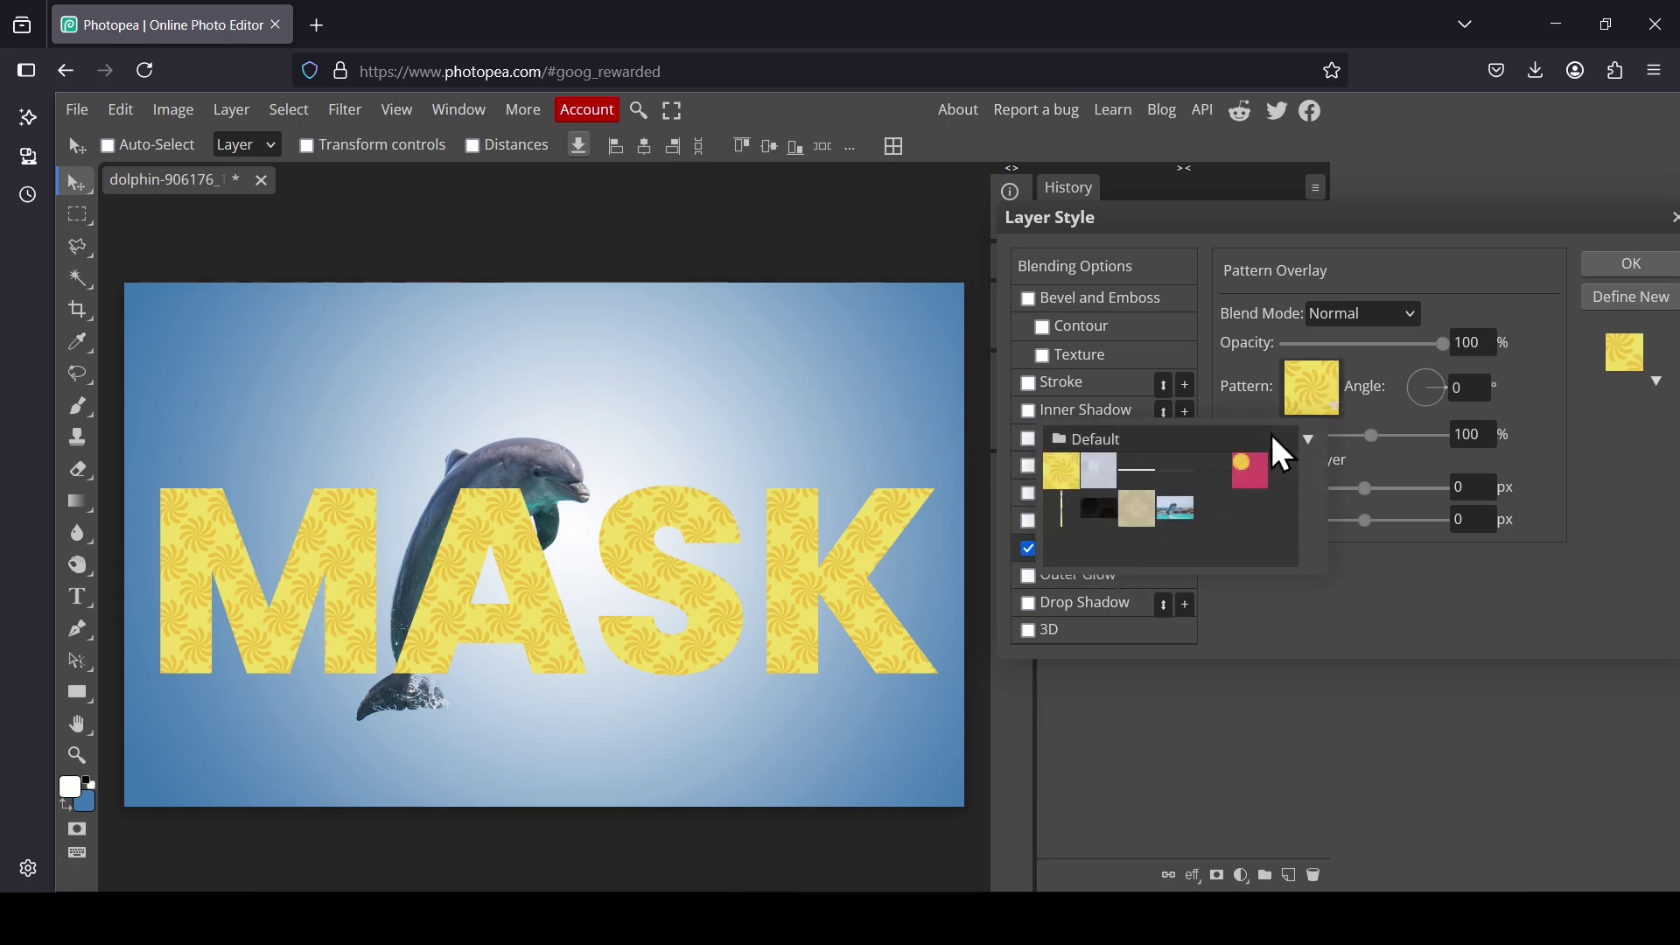
left_click(1178, 507)
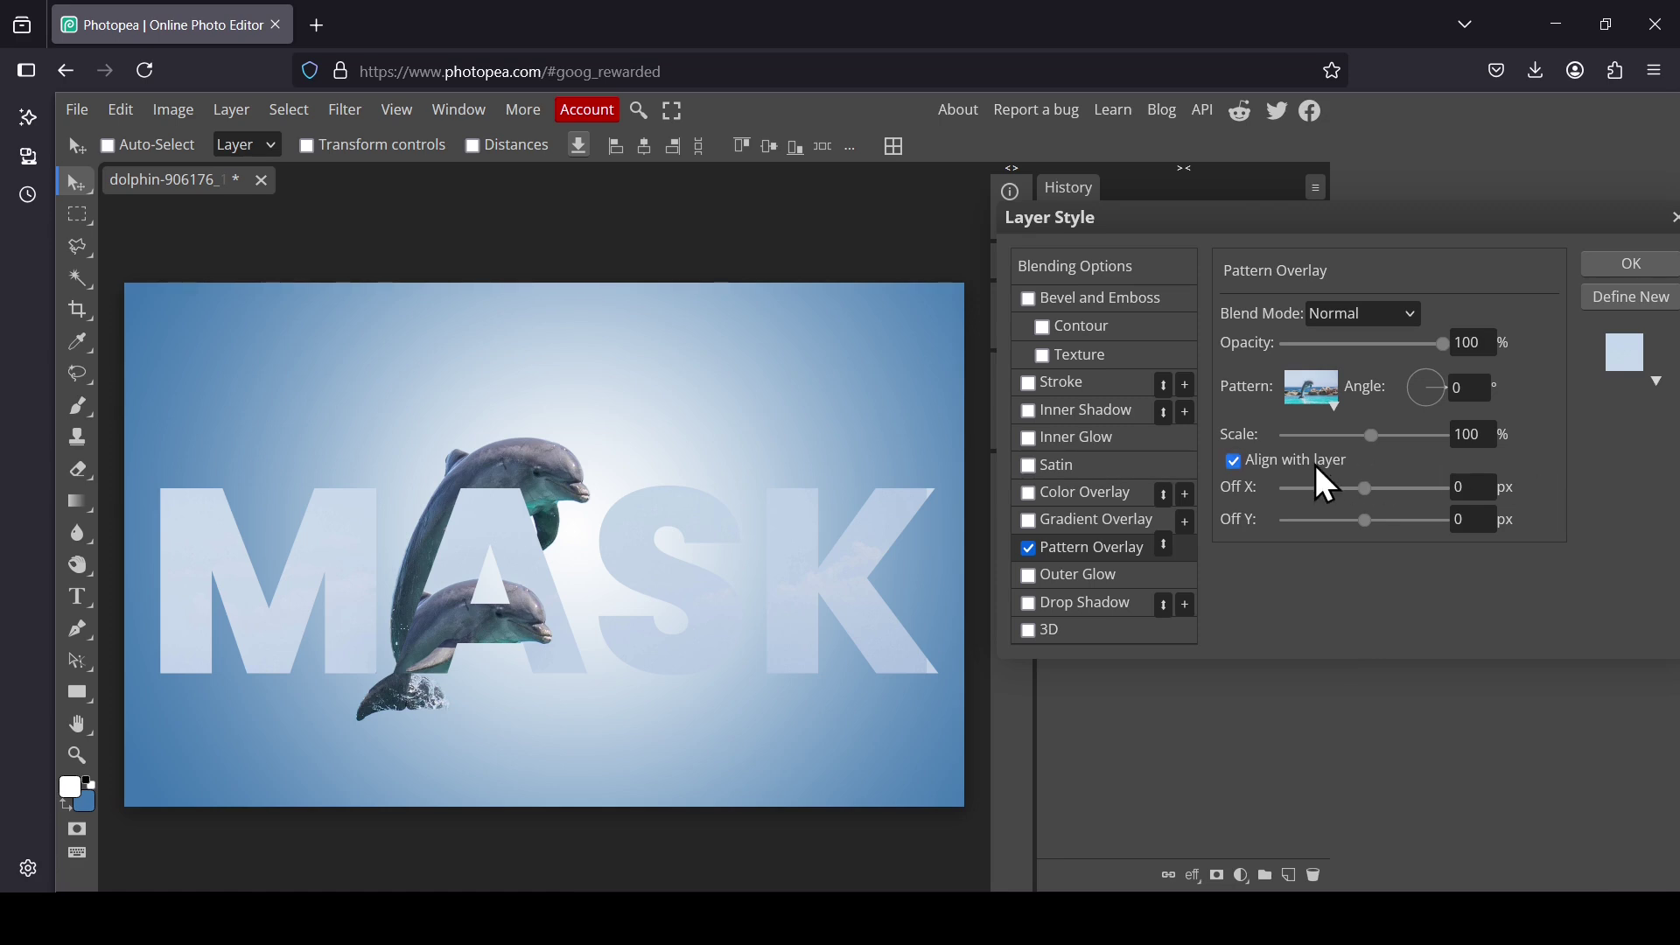
left_click(1316, 465)
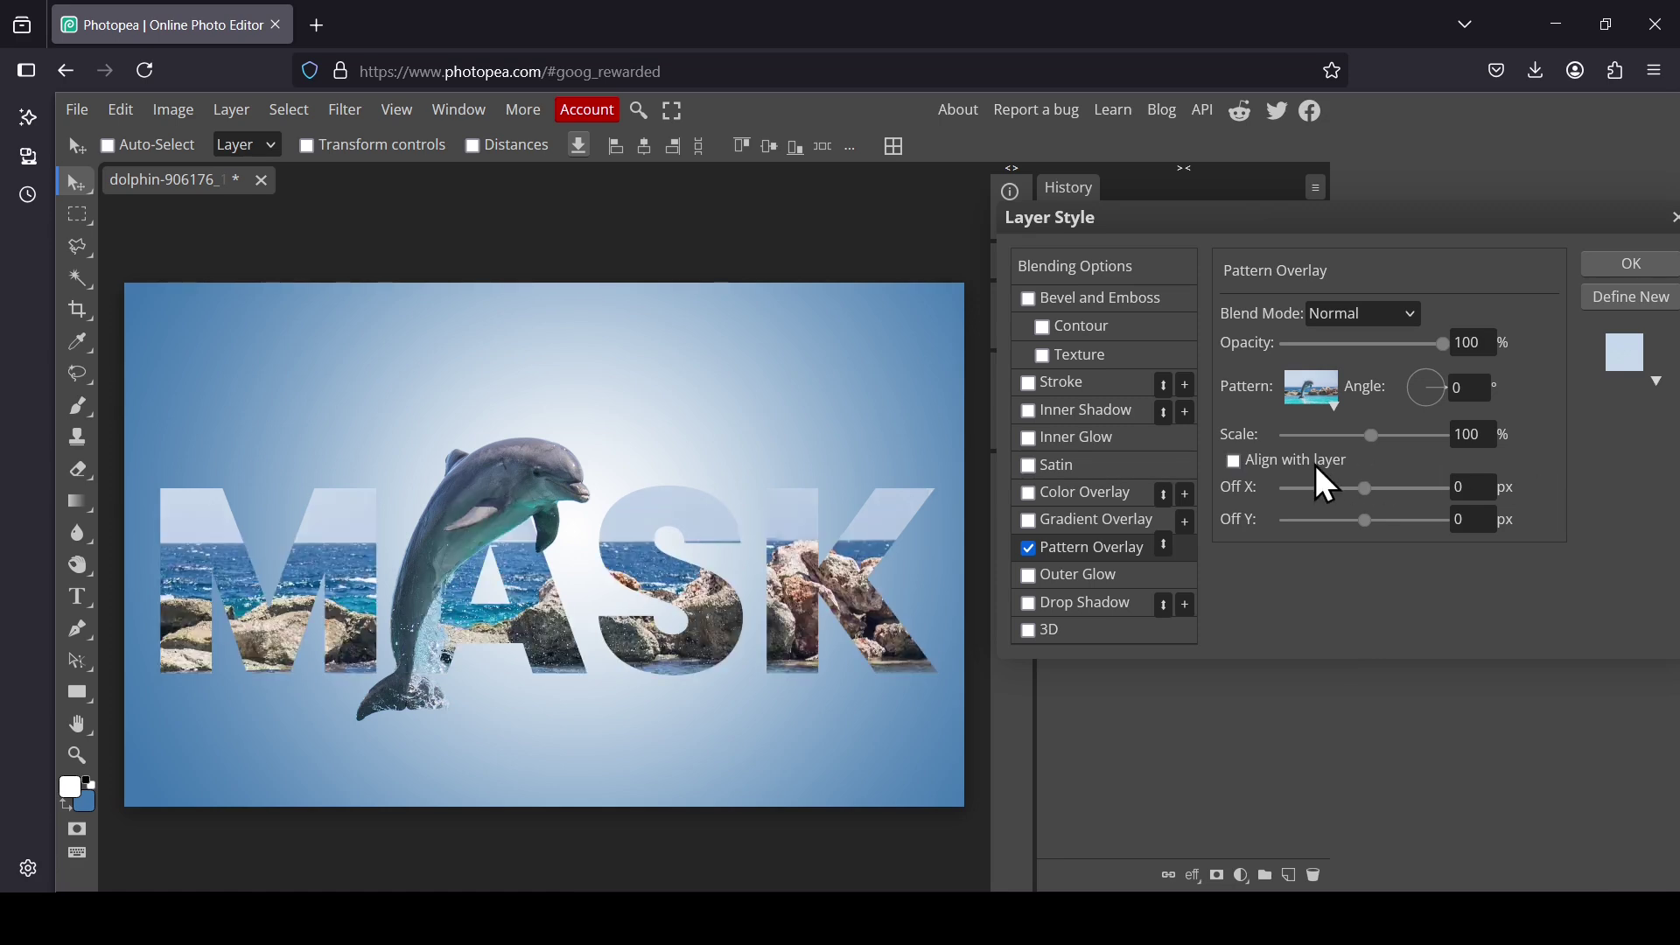
left_click(1073, 380)
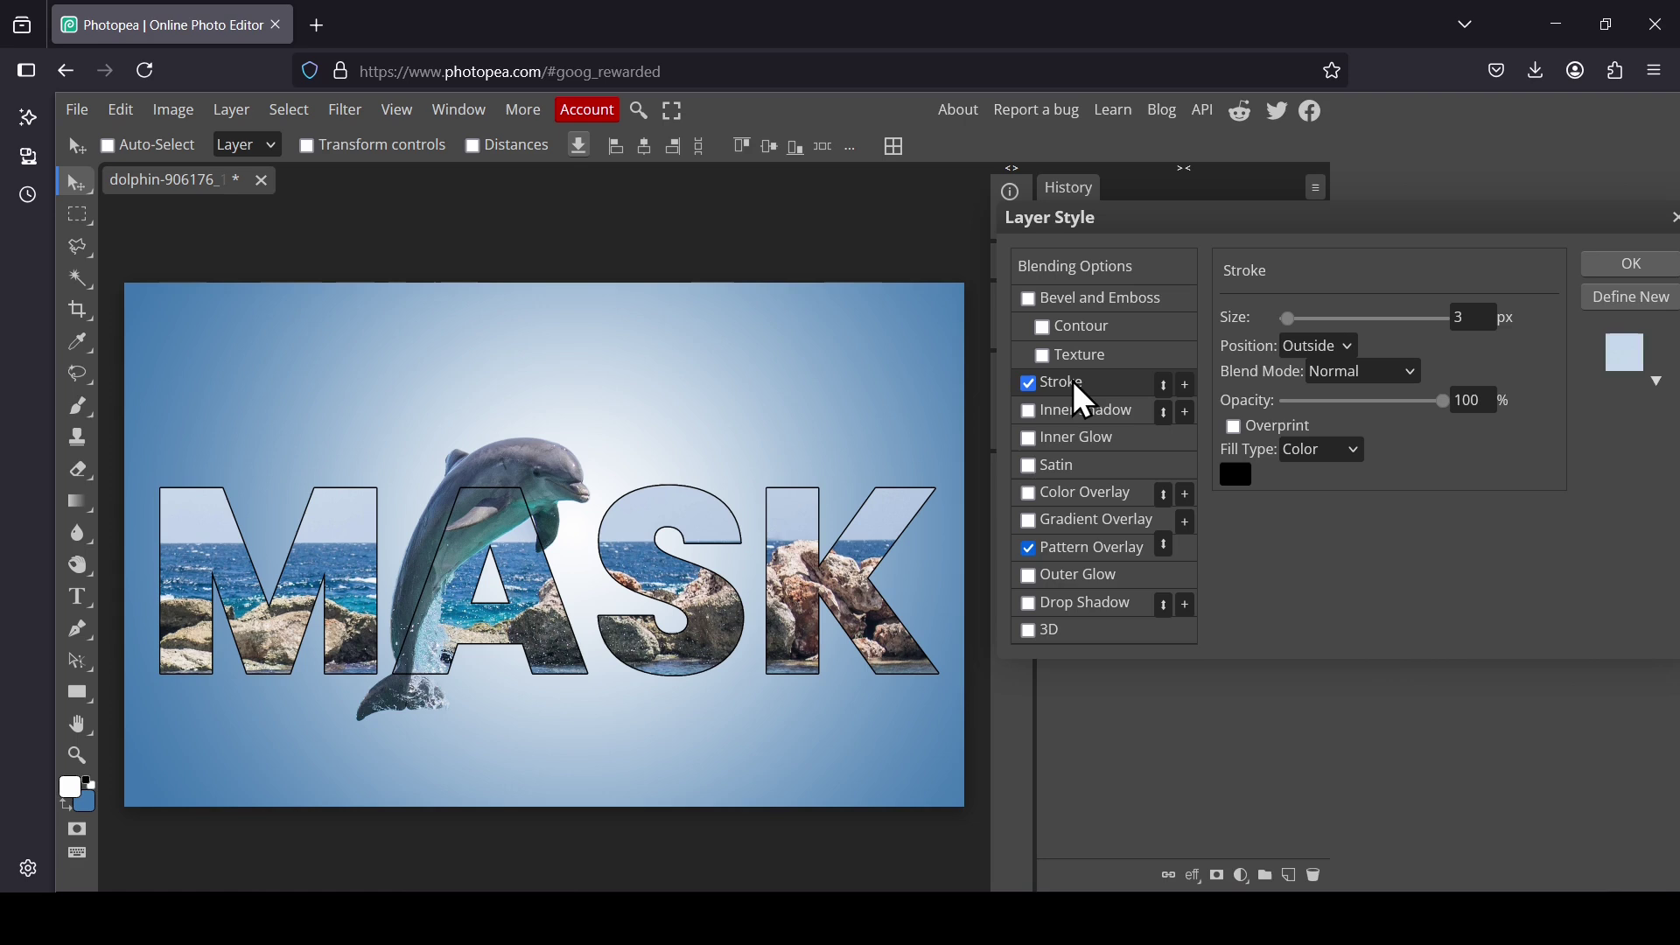
- Set the MASK stroke to white, 5 px
left_click(1233, 474)
left_click(569, 556)
left_click(307, 420)
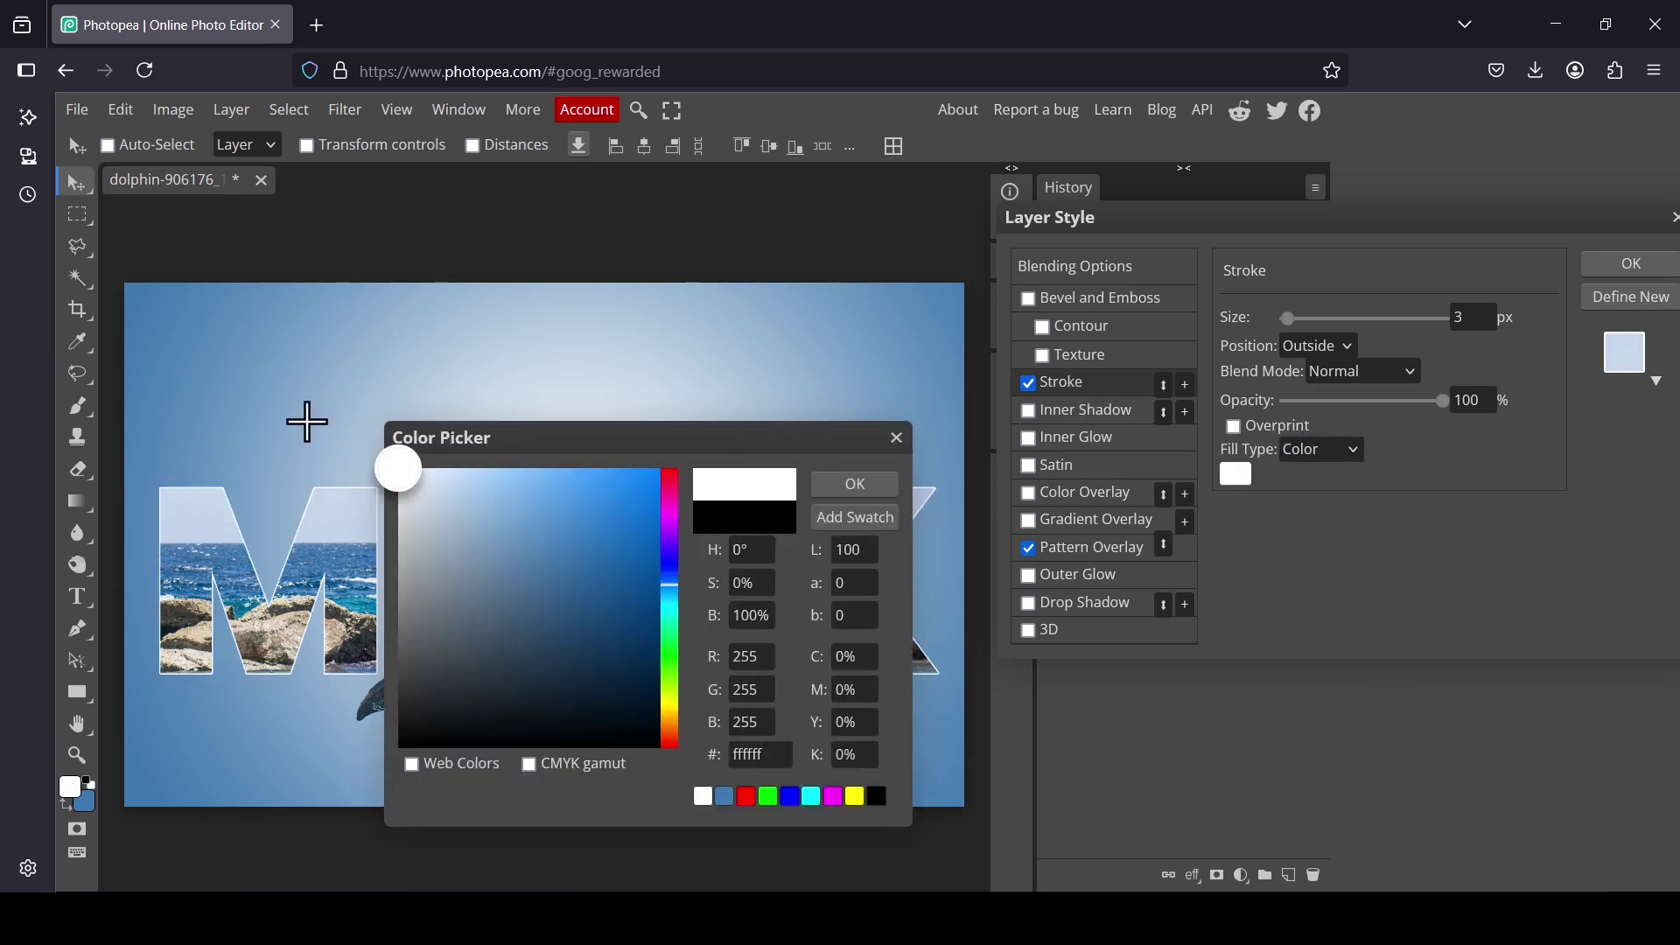
left_click(851, 495)
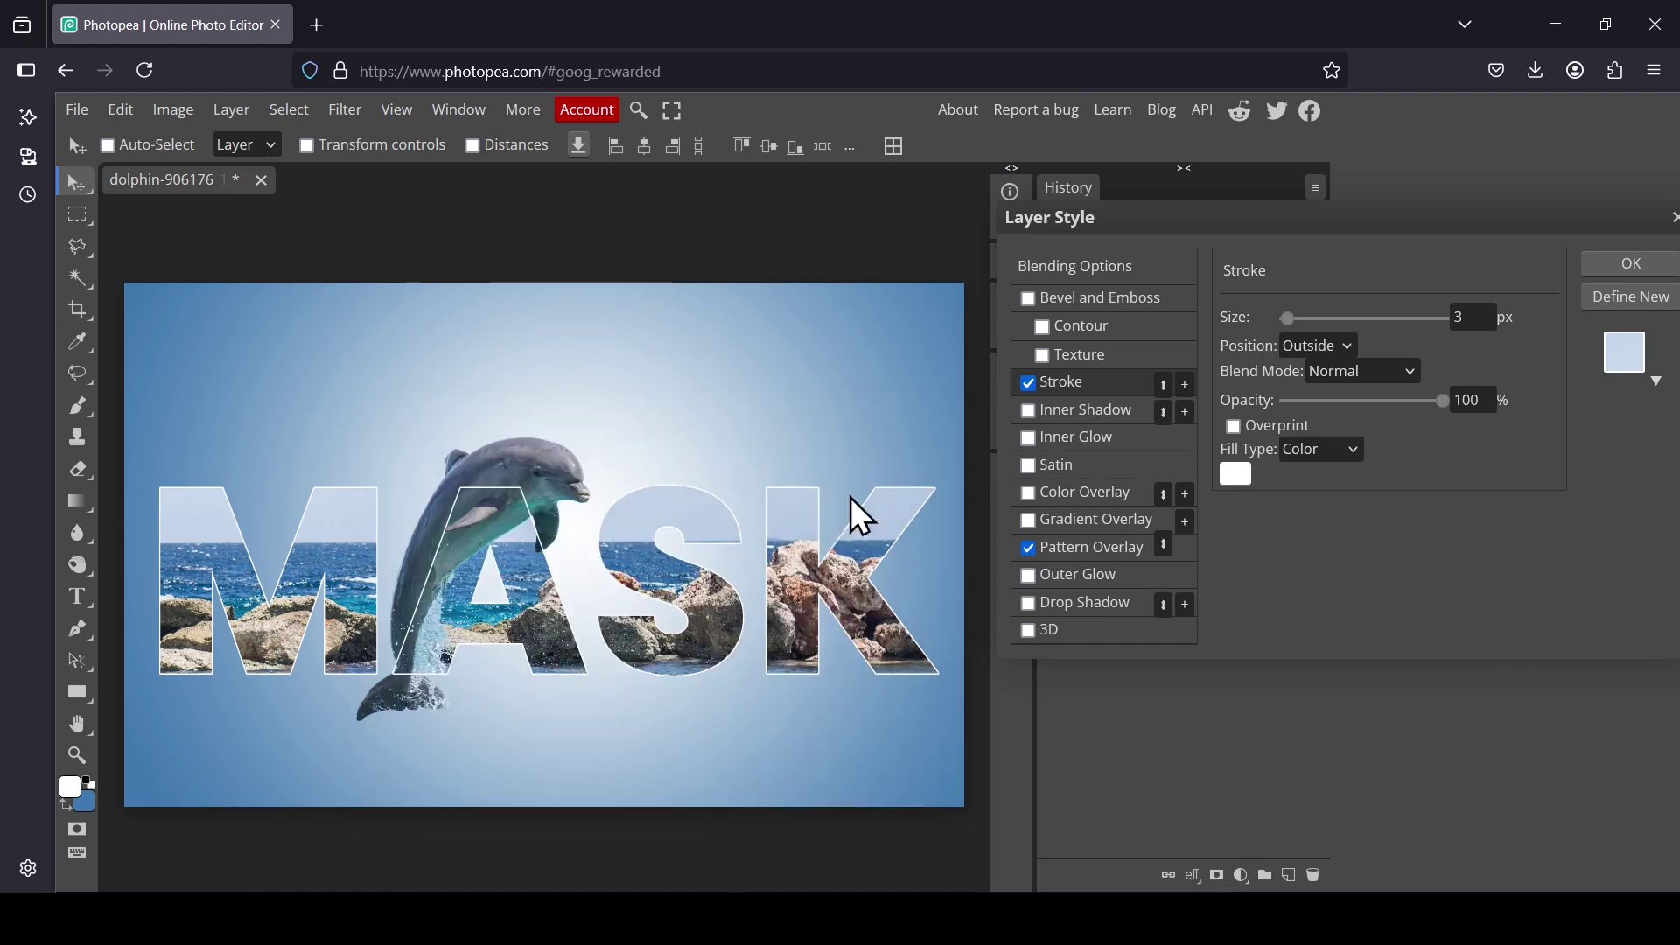
double_click(1476, 327)
type("5")
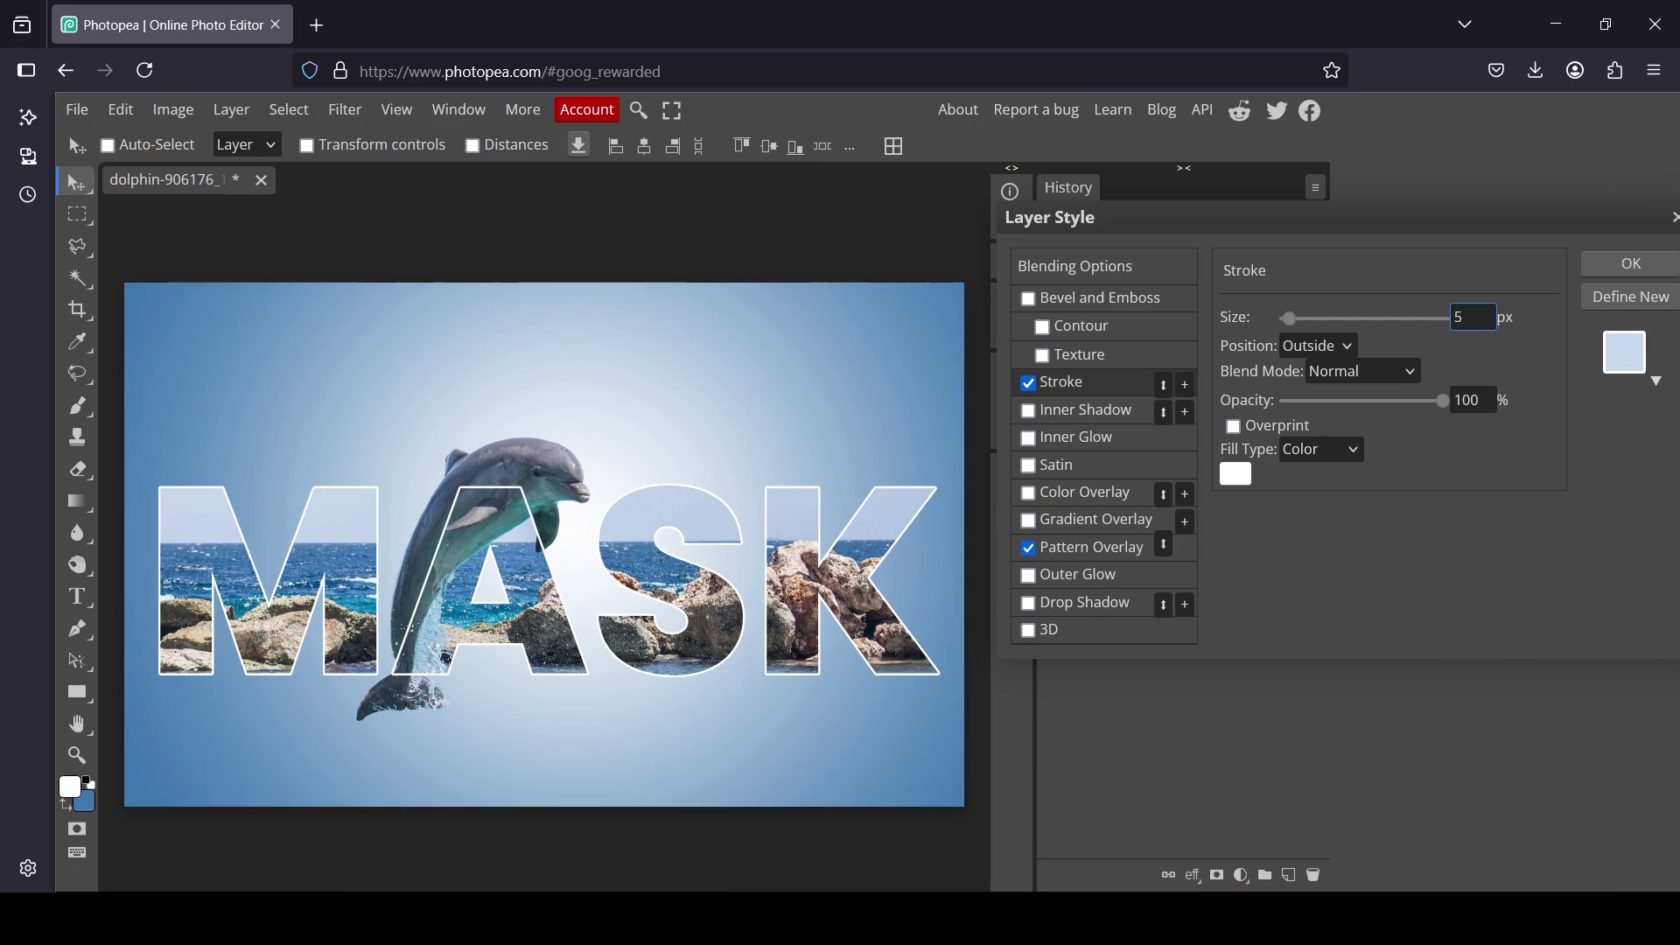
key("Return")
- Add a 9 px drop shadow to MASK and apply the styles
left_click(1065, 602)
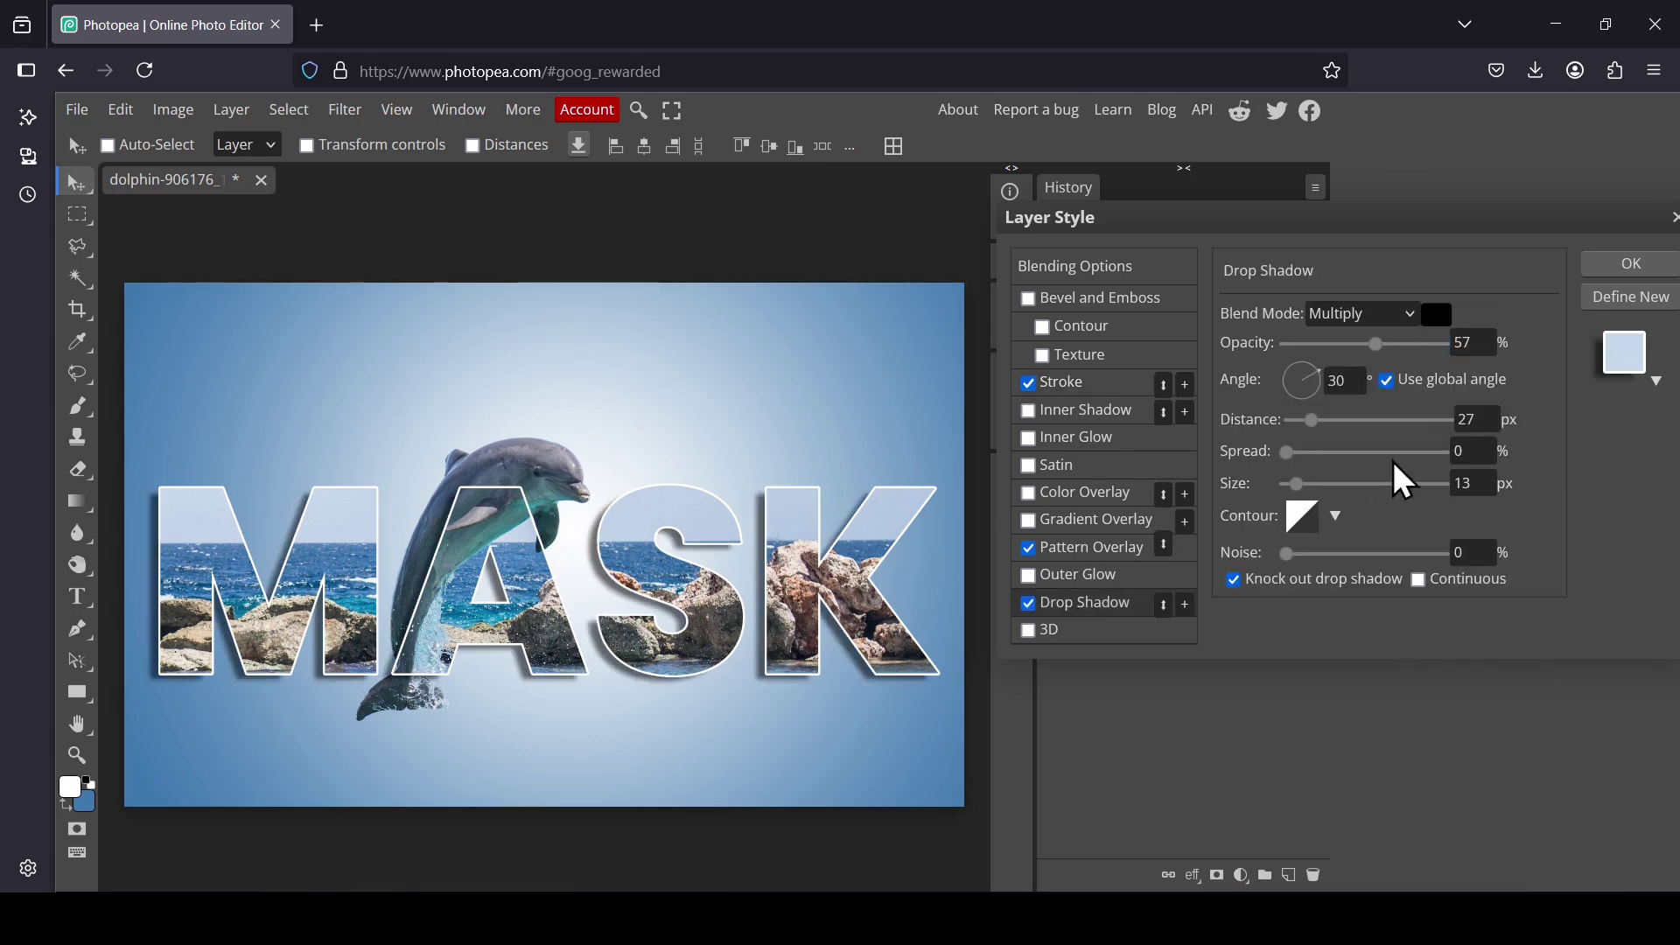
left_click_drag(1311, 419, 1296, 420)
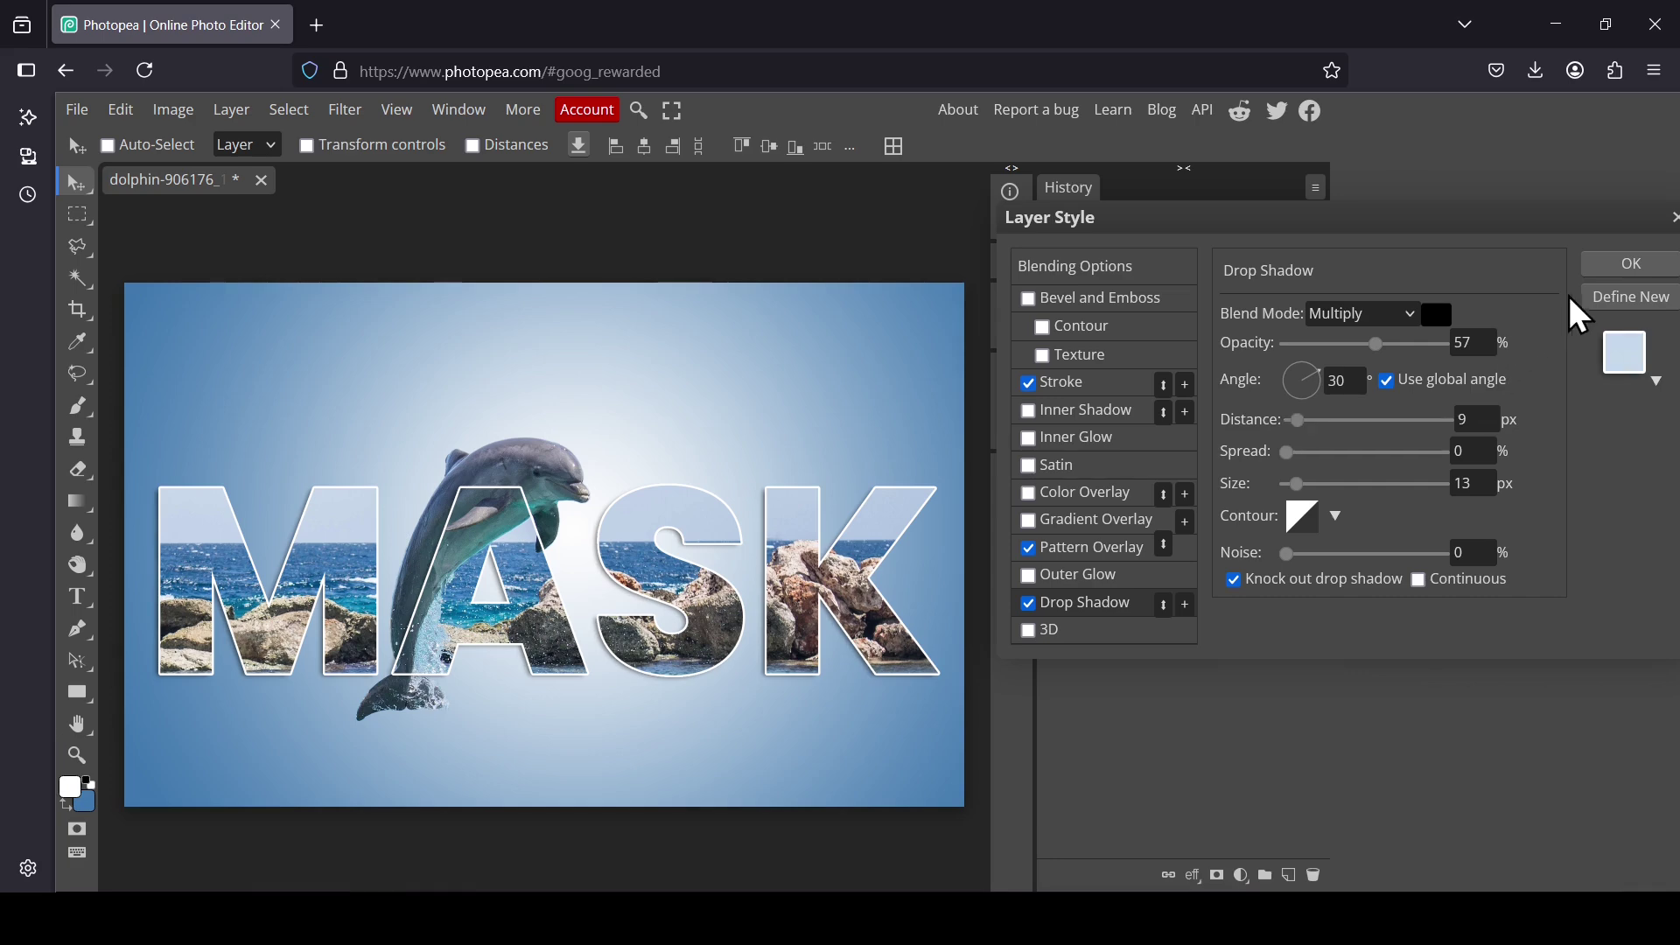
left_click(1615, 267)
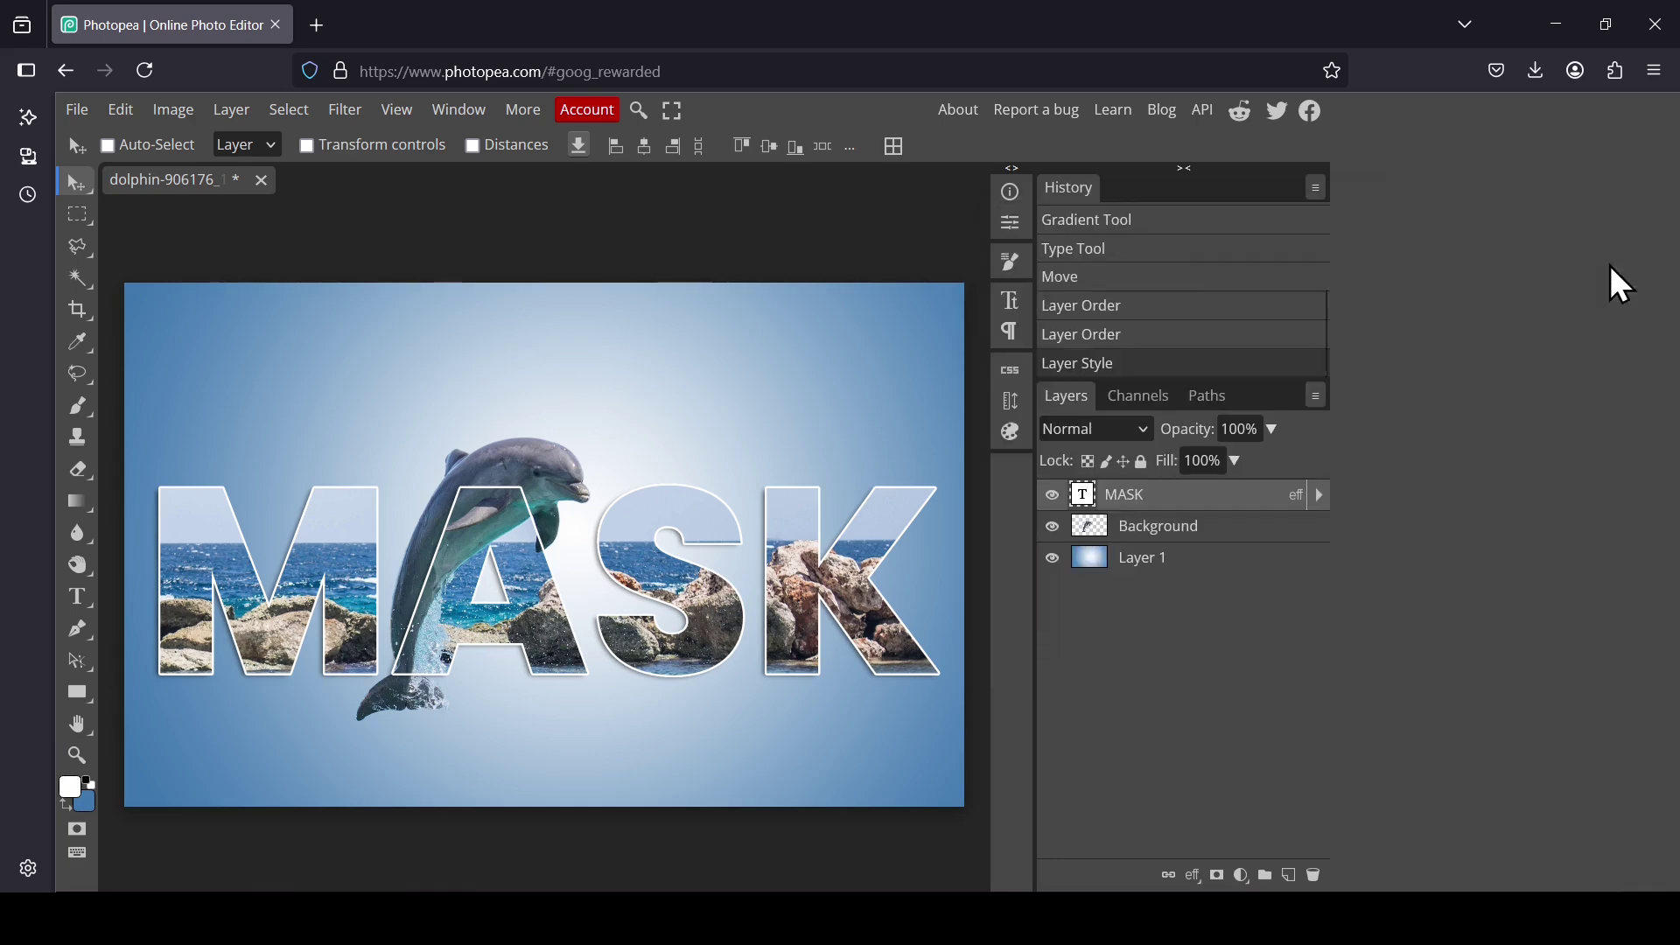
- Move the dolphin (Background) layer above the MASK text and select it
left_click(1051, 525)
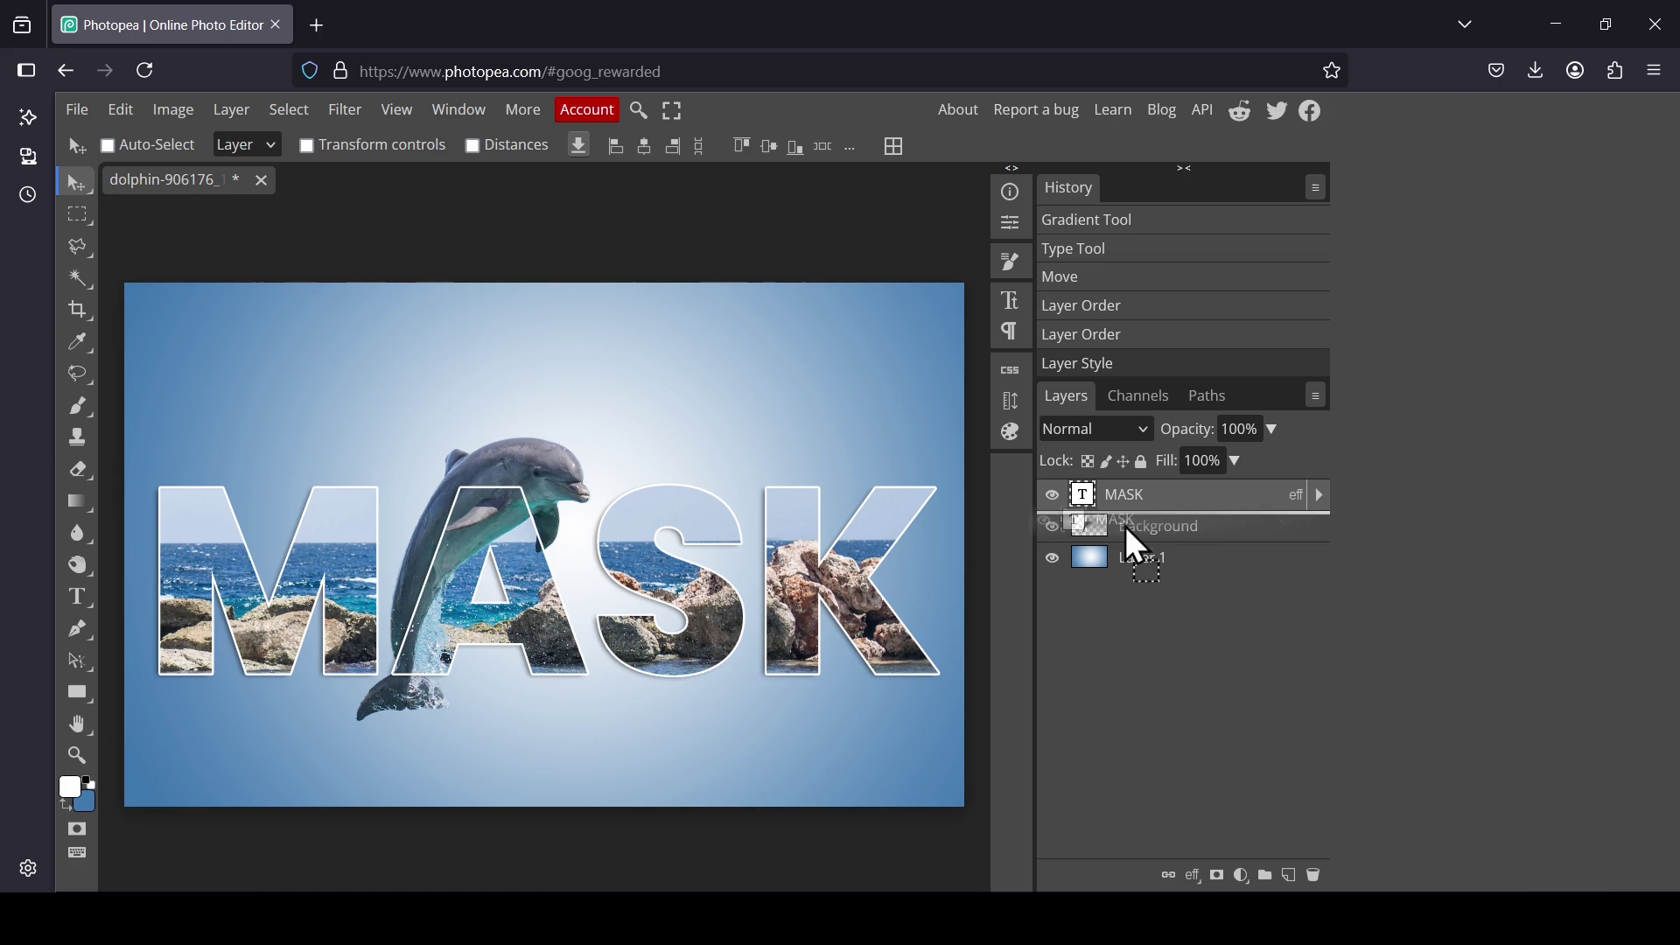
left_click_drag(1136, 522, 1109, 483)
left_click(1091, 497)
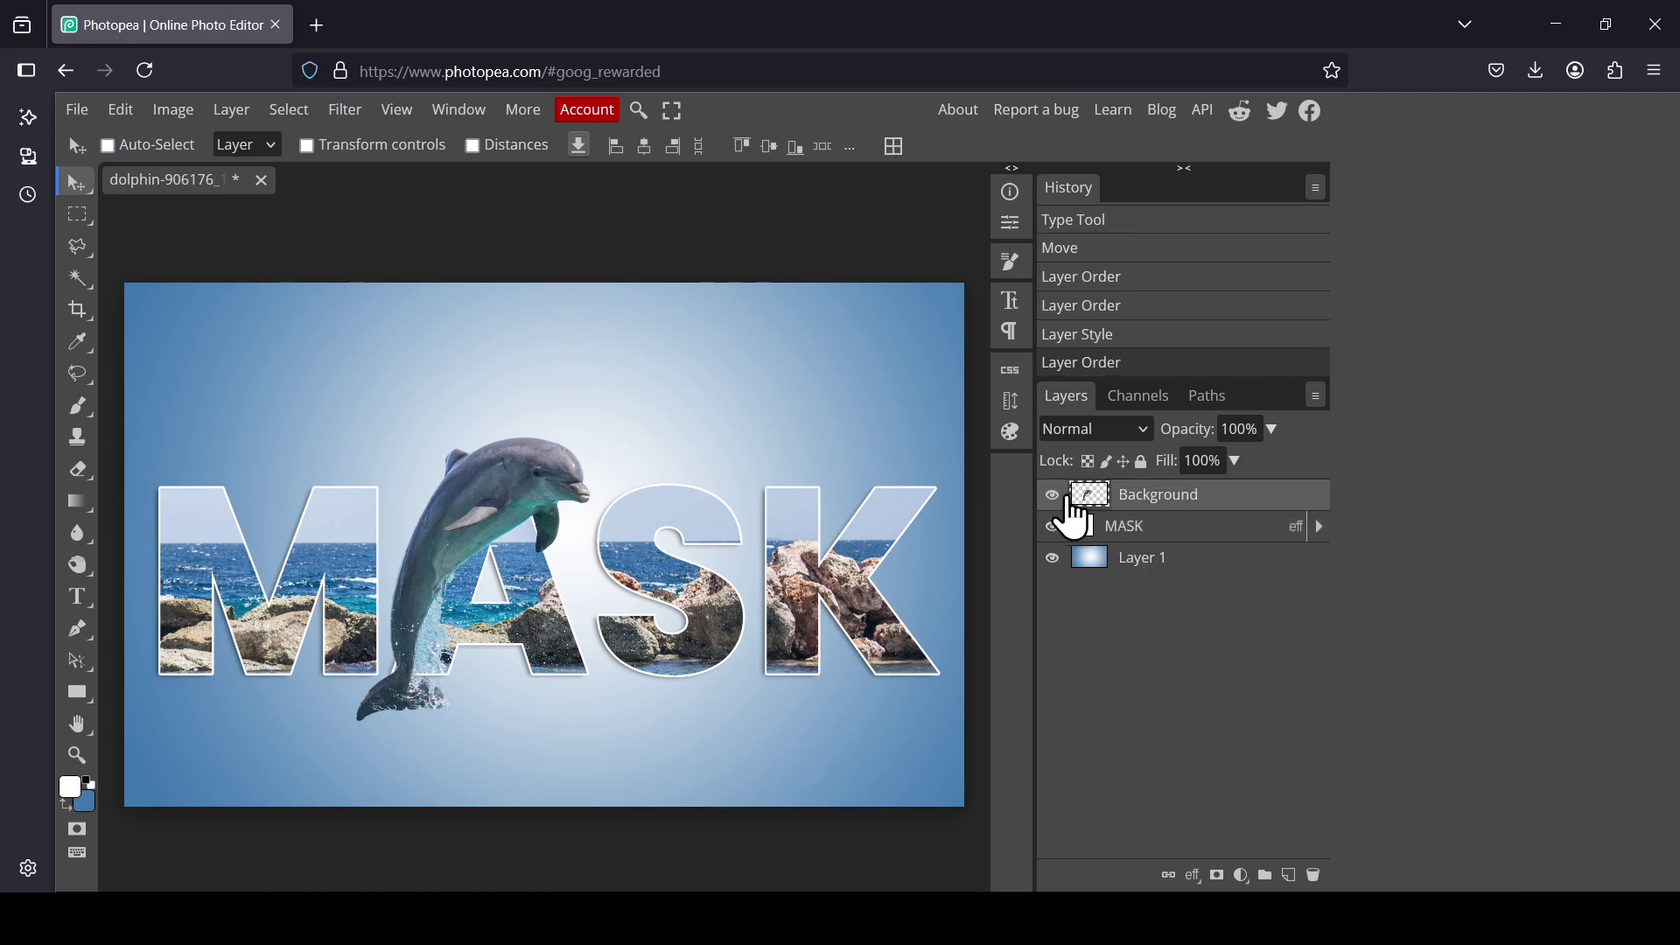
left_click(1051, 495)
- Turn on Drop Shadow in the dolphin Background layer's Blending Options
right_click(1090, 502)
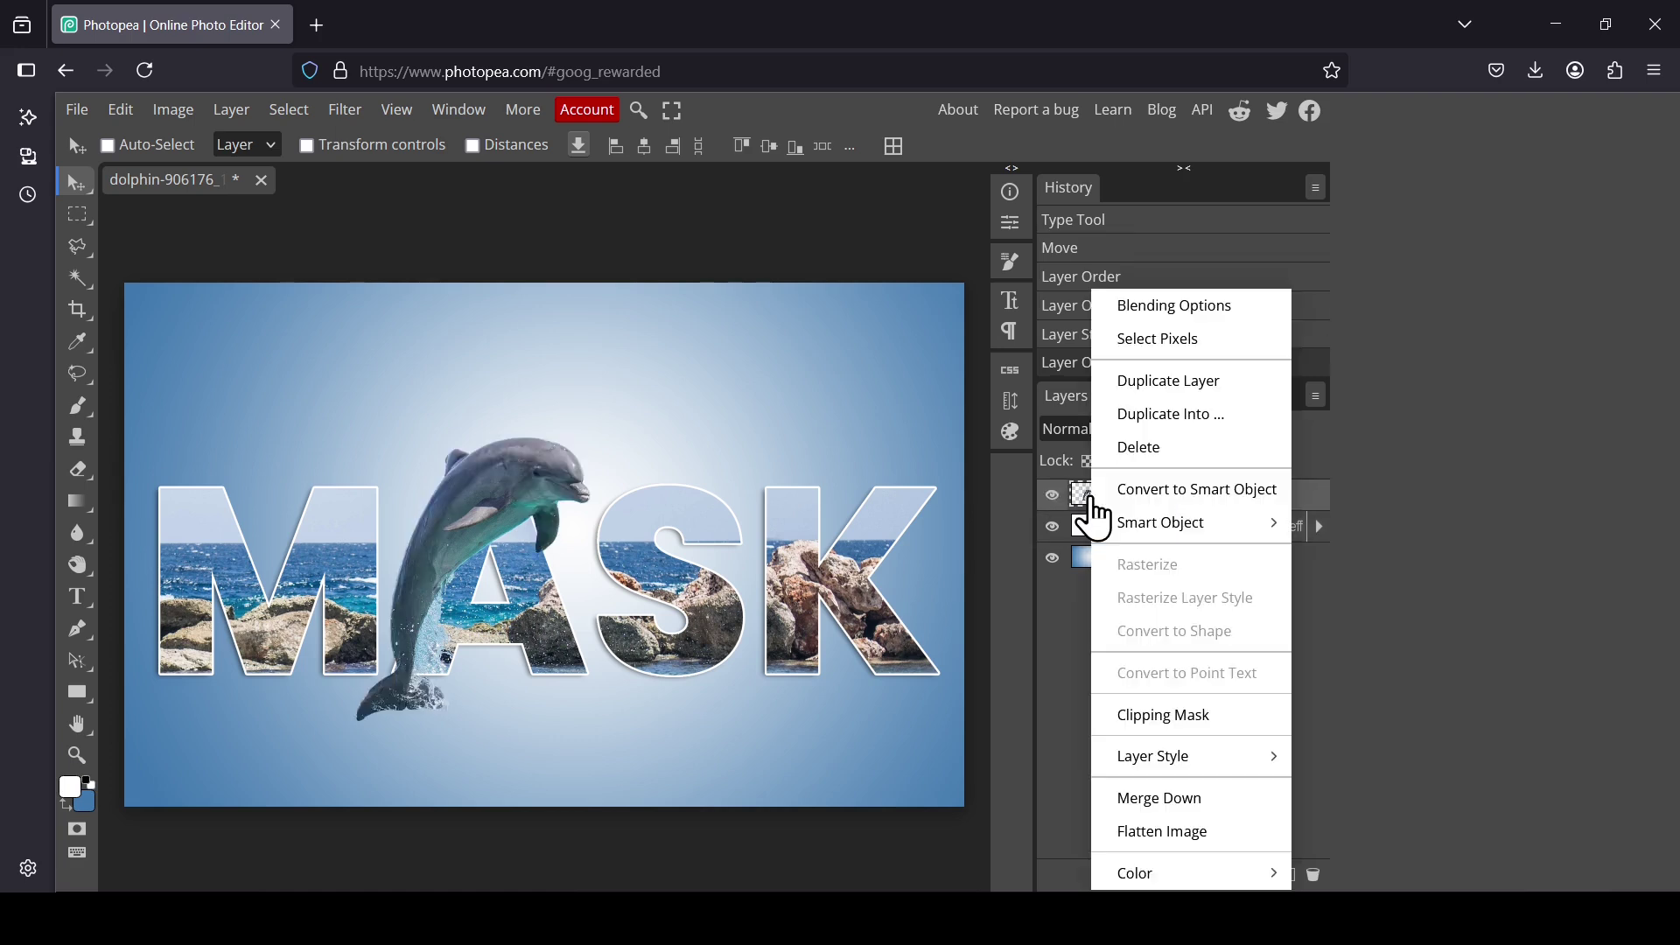
left_click(1198, 303)
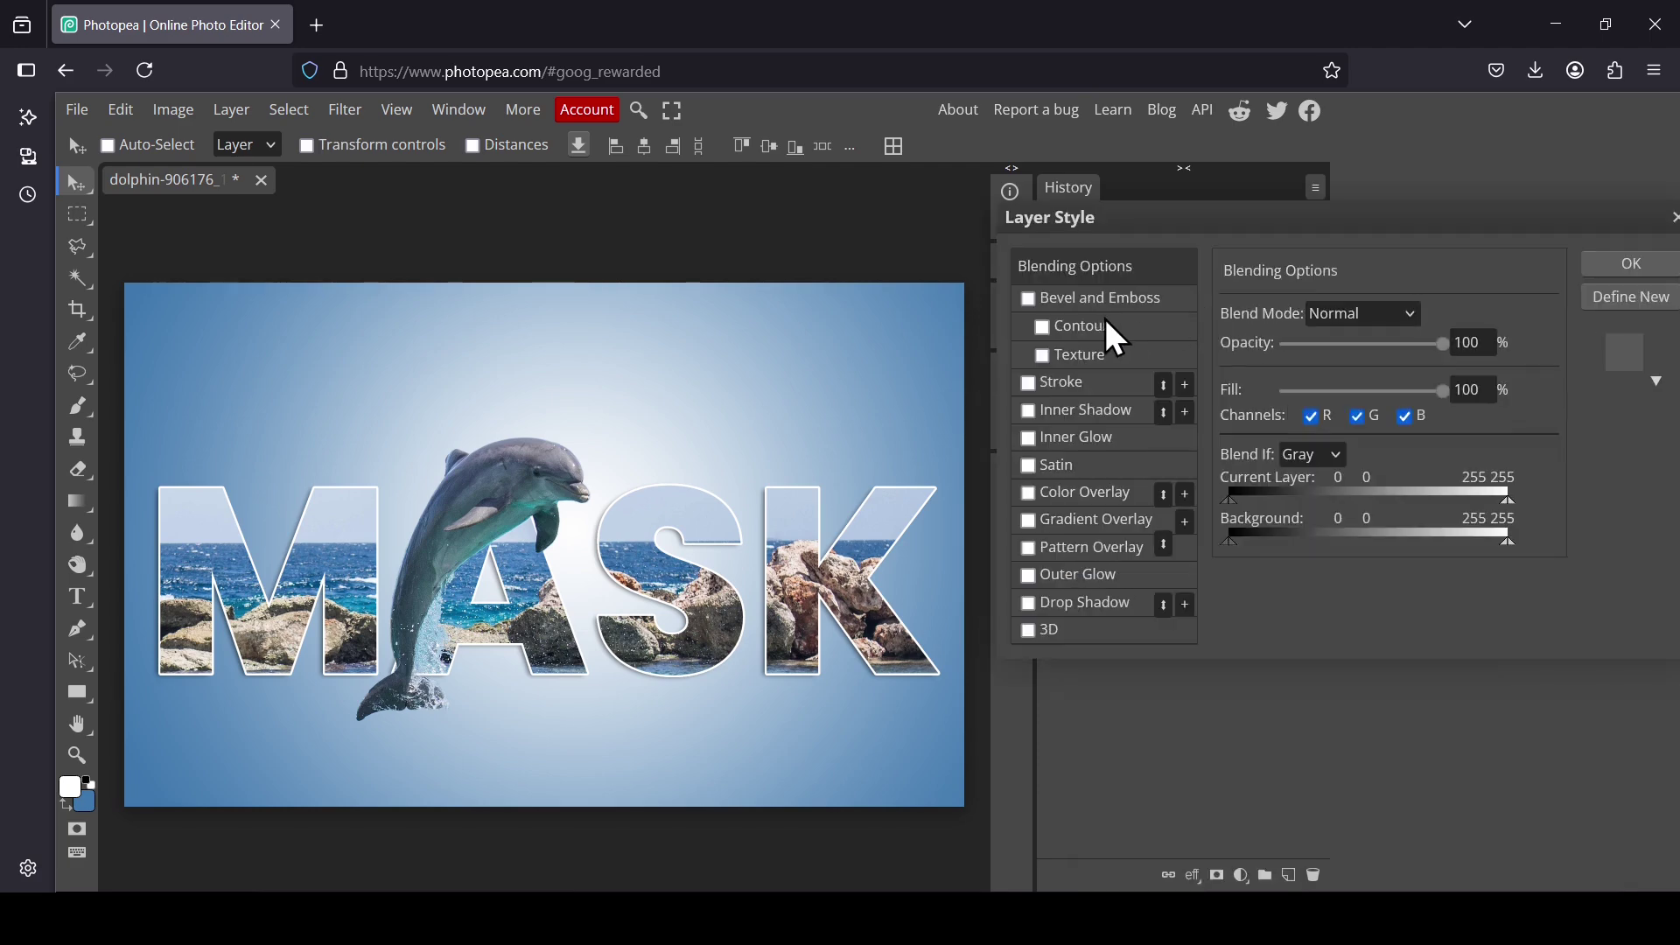
left_click(1088, 601)
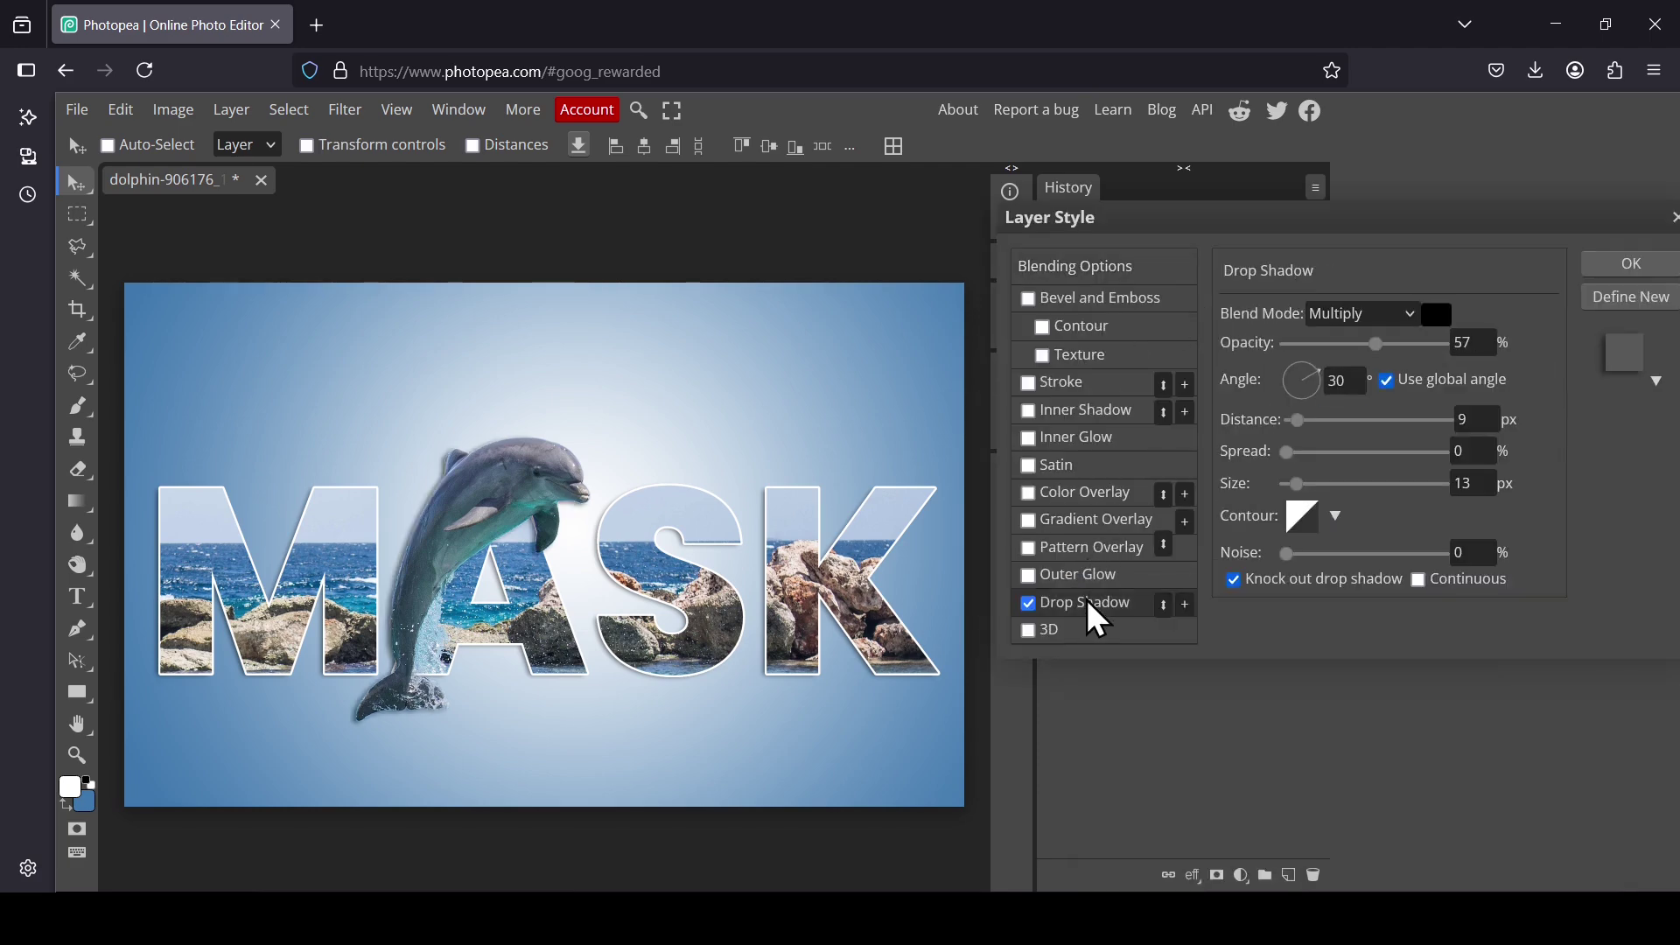